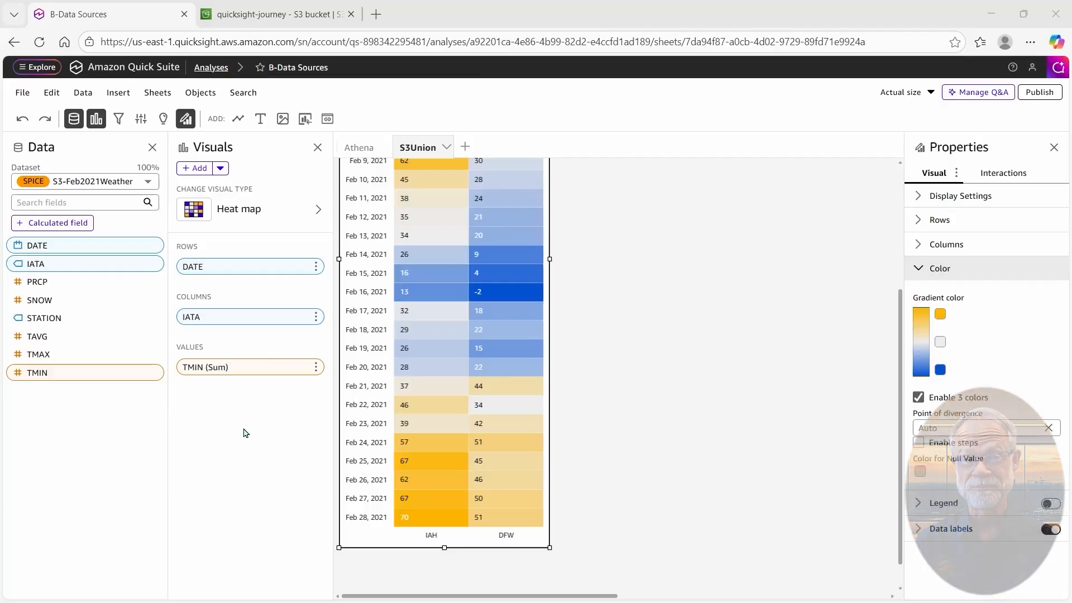
Leave the B-Data Sources heat map analysis and go back to the Quick Suite Home page.
left_click(137, 70)
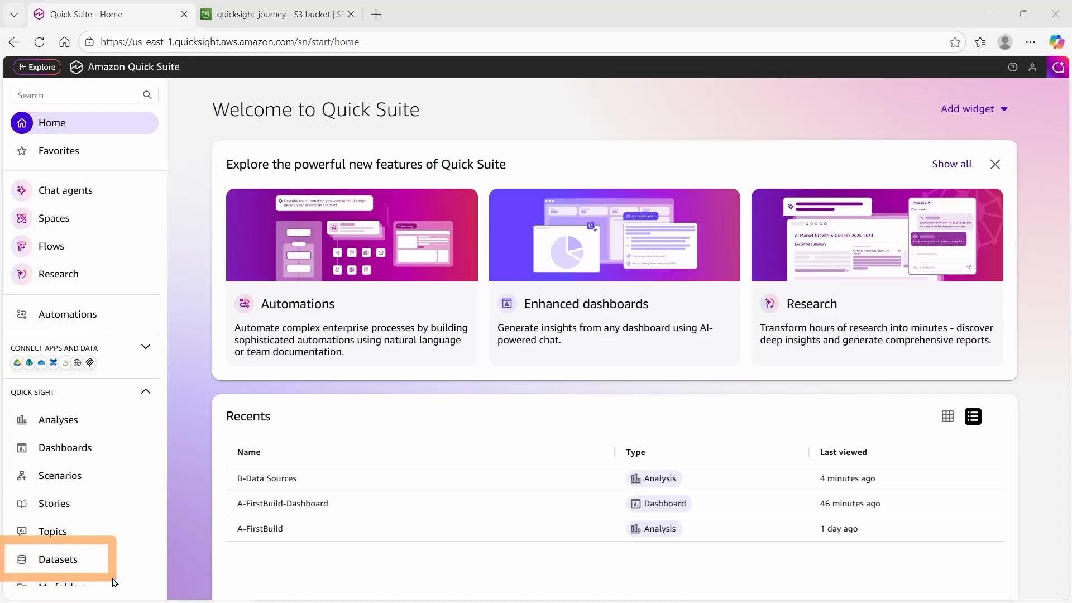
From Datasets, create a dataset with a new Amazon Redshift data source.
left_click(73, 566)
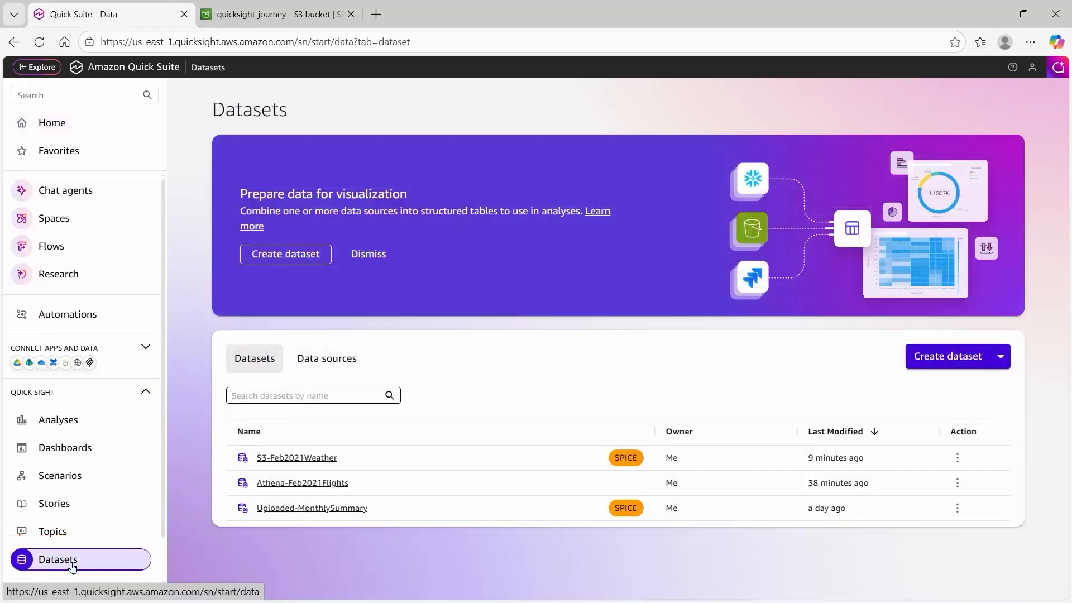
left_click(914, 364)
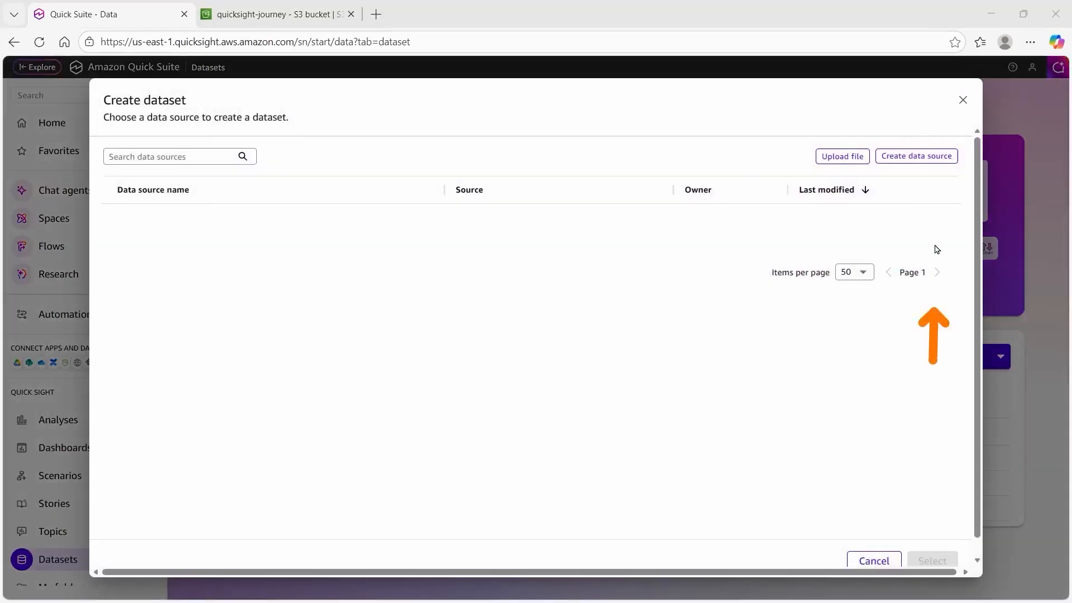
left_click(918, 160)
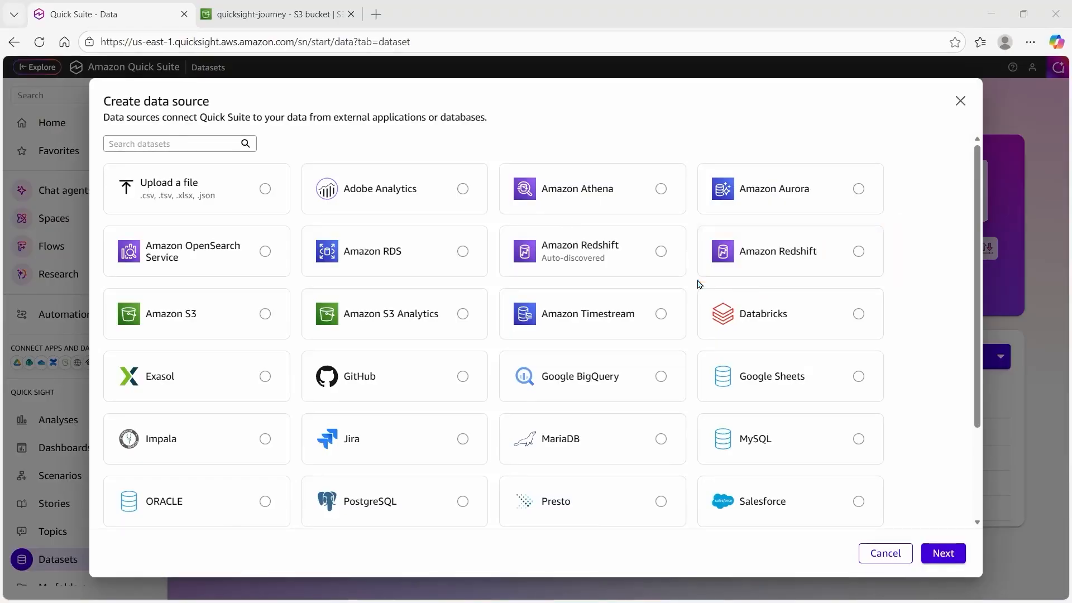
left_click(859, 254)
Name the data source Redshift-QuickSightClass, enter the server address and port 5439.
left_click(942, 553)
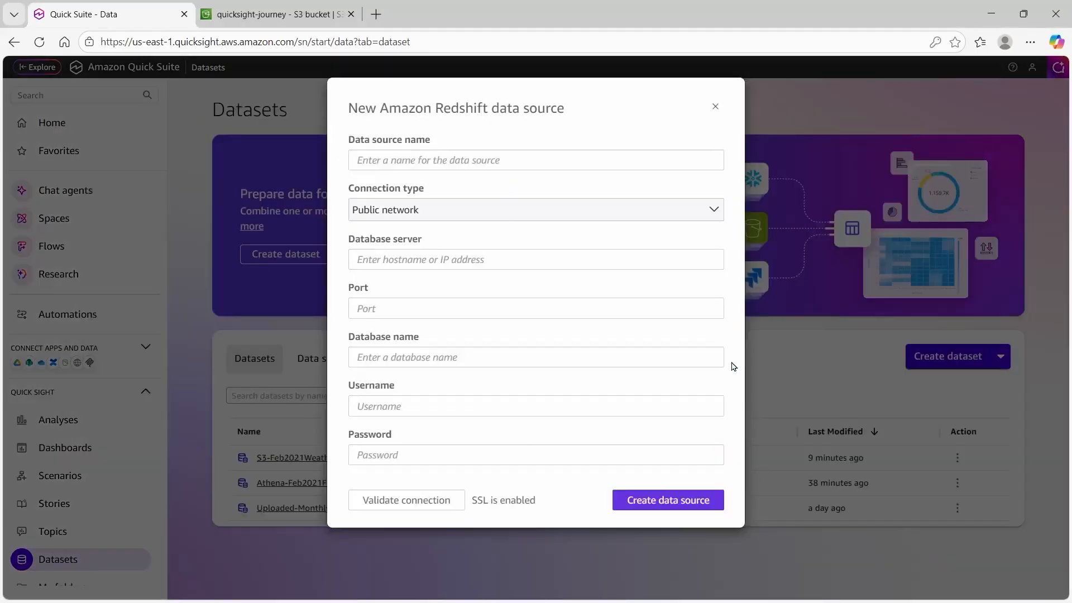
left_click(638, 160)
type("Redshift-QuickSightClass")
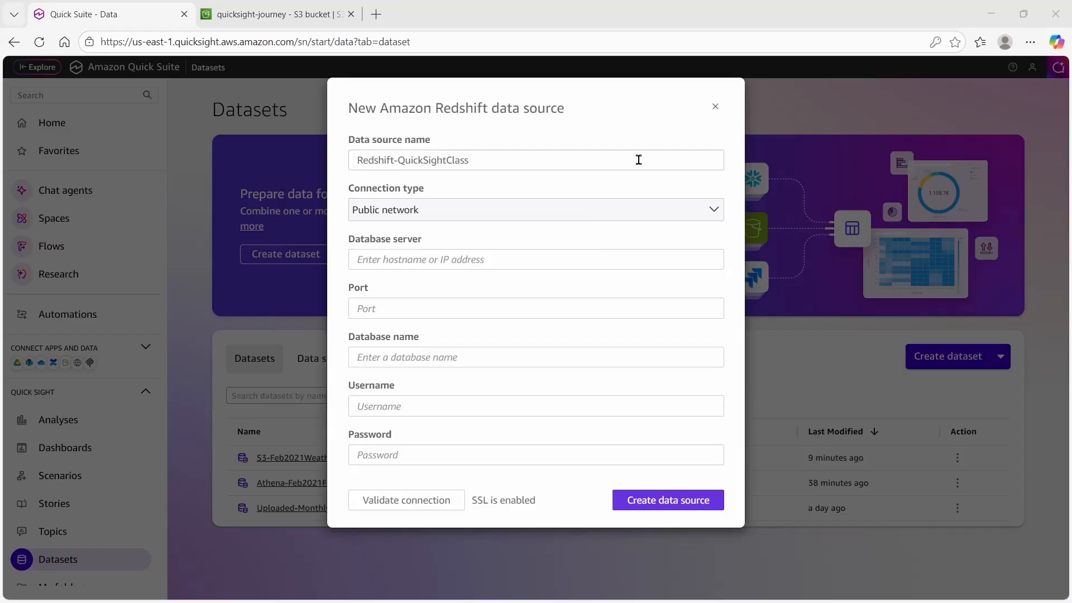
left_click(637, 160)
left_click(627, 259)
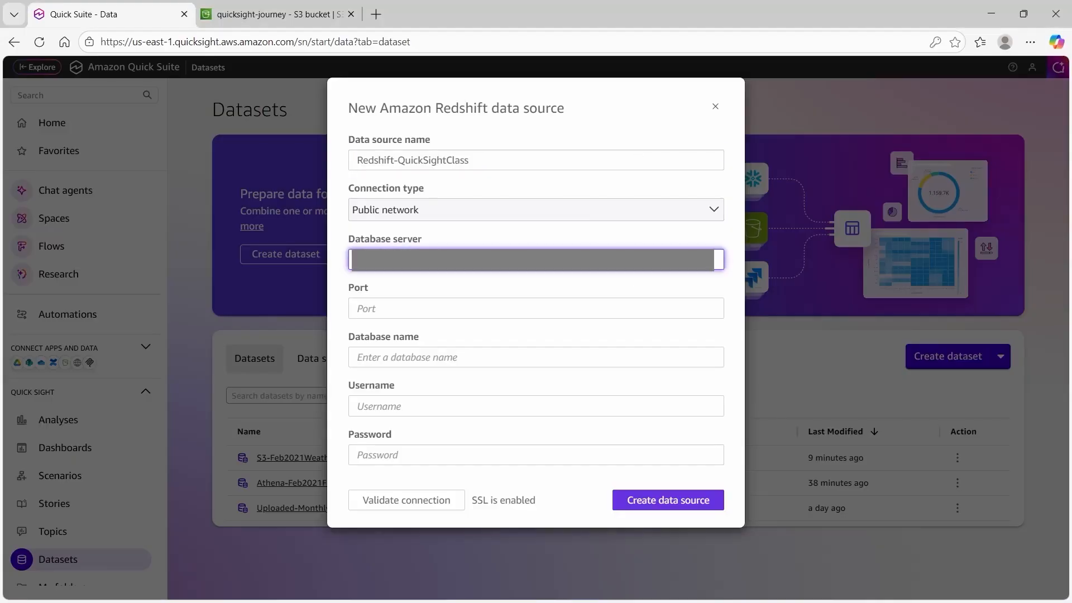
key("Tab")
type("5439")
Enter database dev, the username and the account password, then validate the connection.
left_click(606, 358)
type("dev")
left_click(584, 409)
type("admin")
left_click(579, 452)
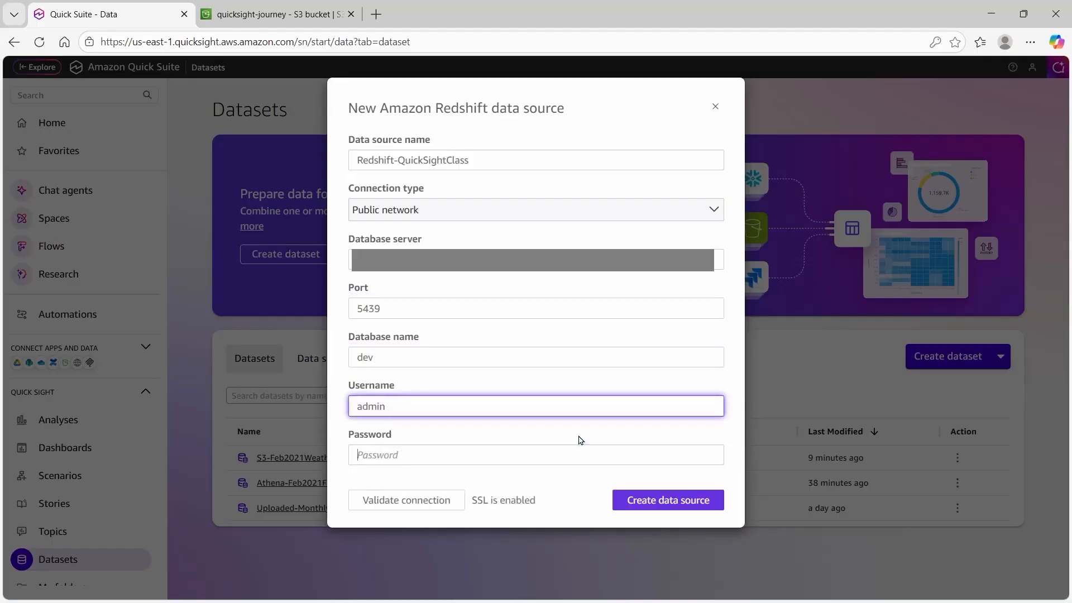
key("Tab")
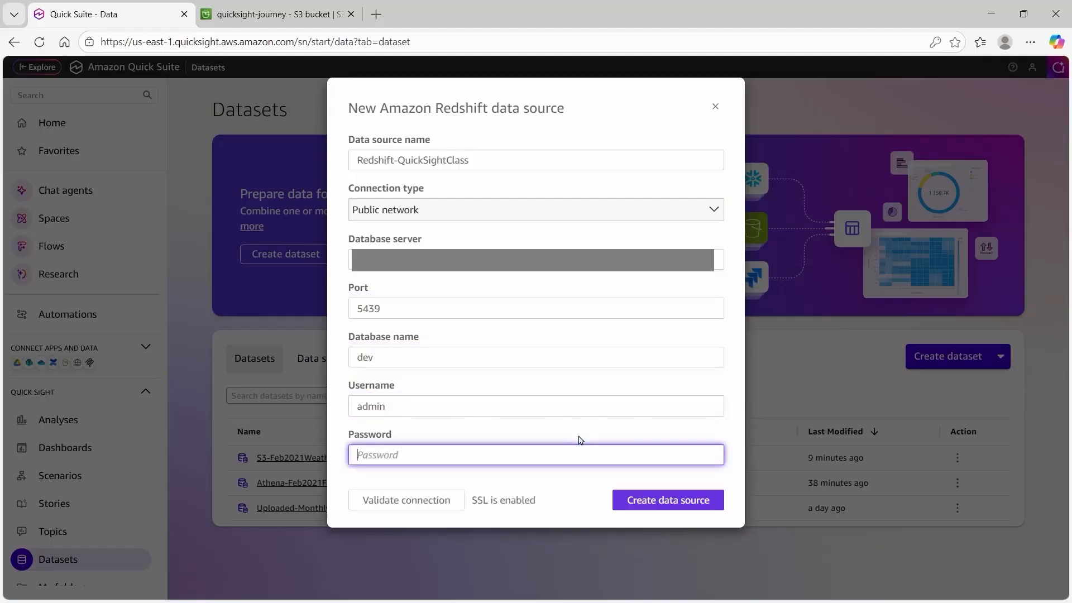
key("ctrl+v")
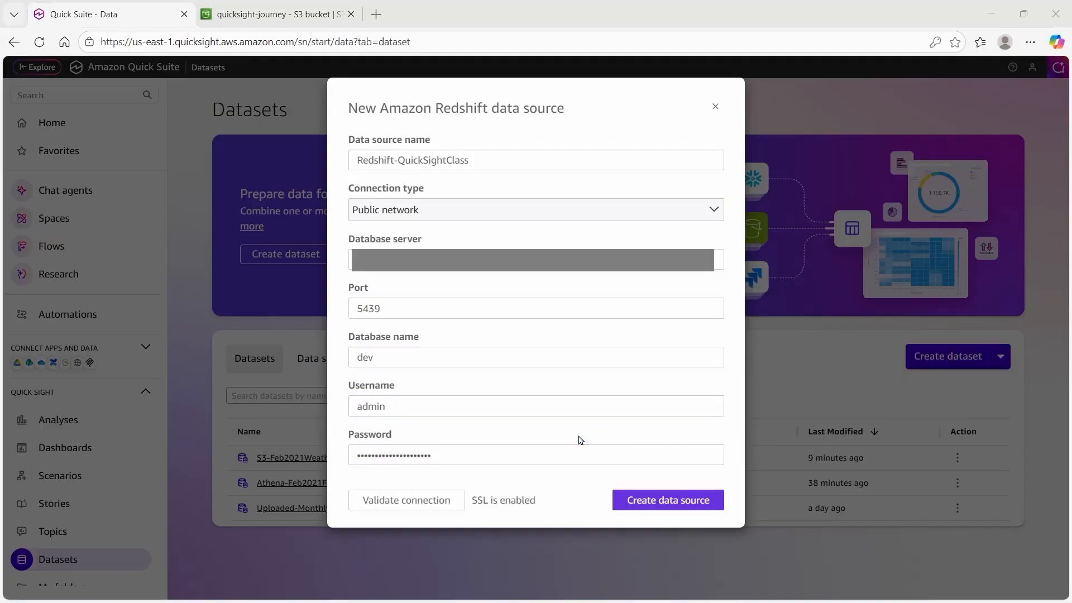
left_click_drag(580, 440, 469, 496)
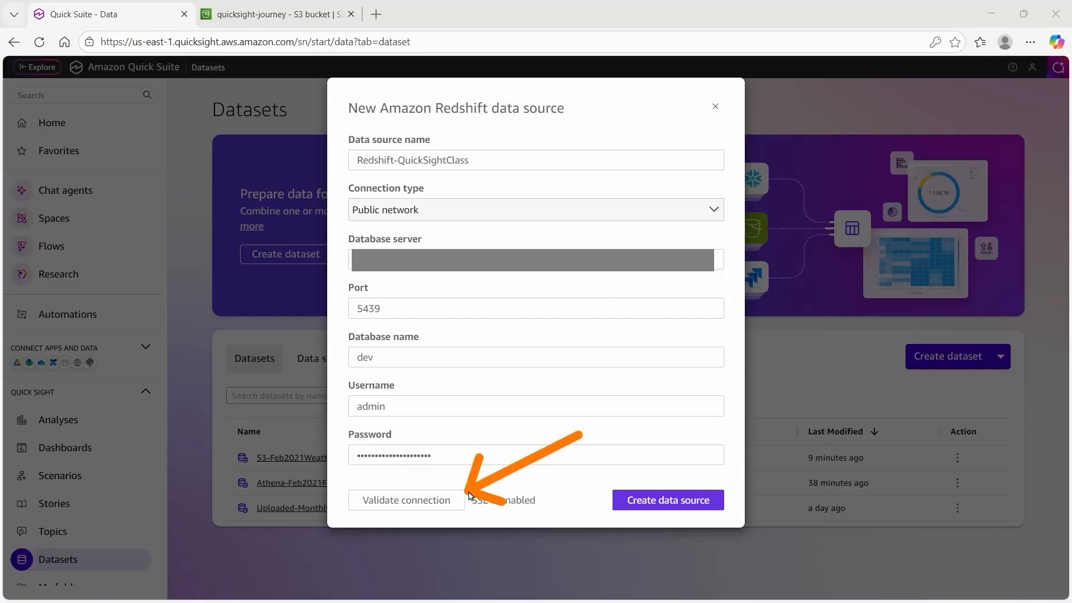
left_click(444, 499)
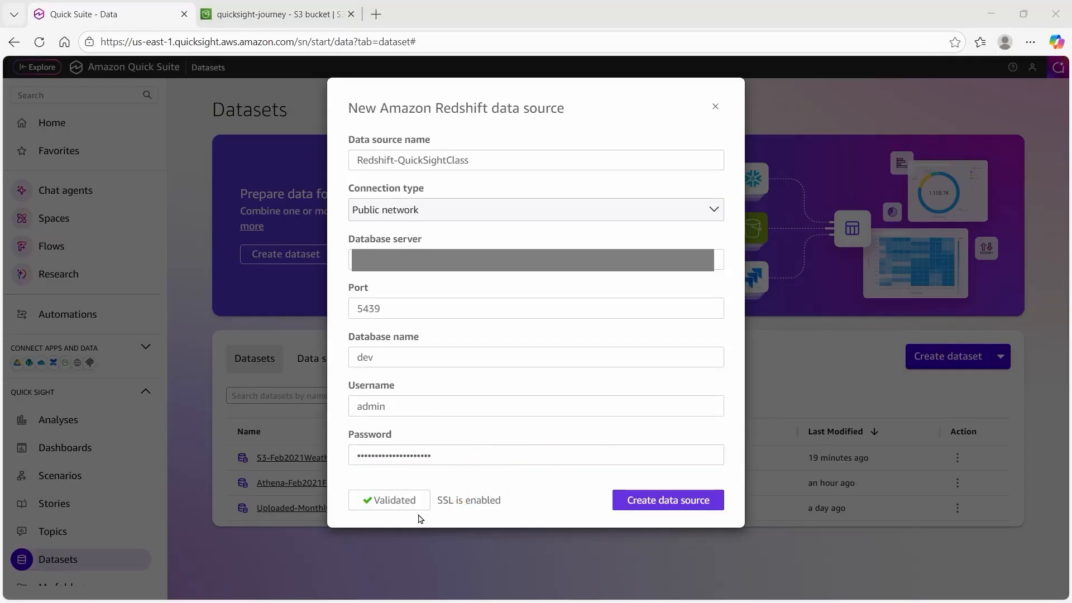
Create the data source and open the feb_2021_flights table from the quicksight_class schema.
left_click(622, 503)
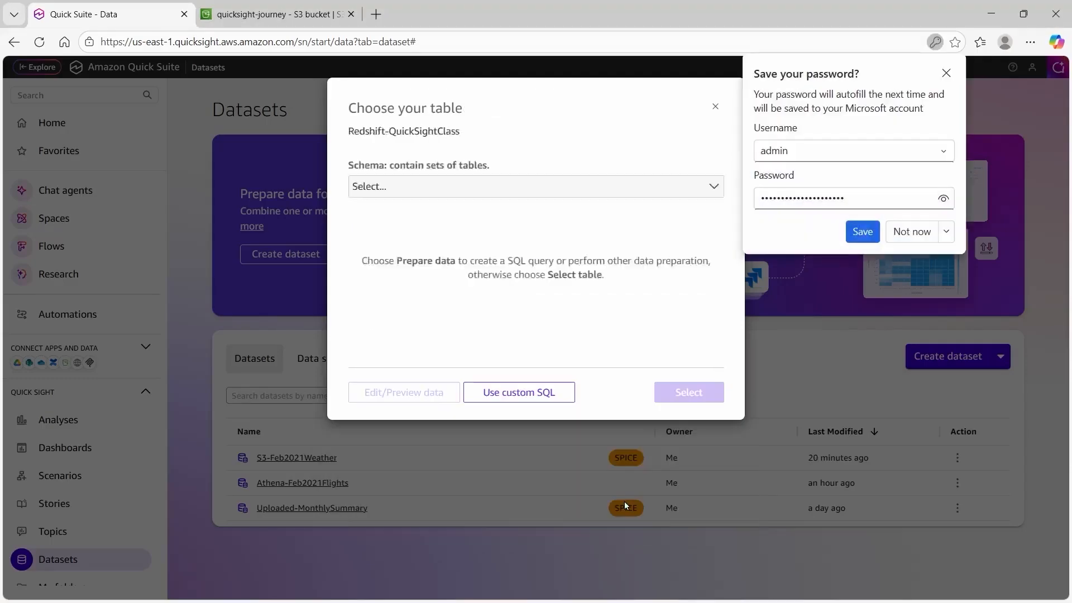
left_click(622, 193)
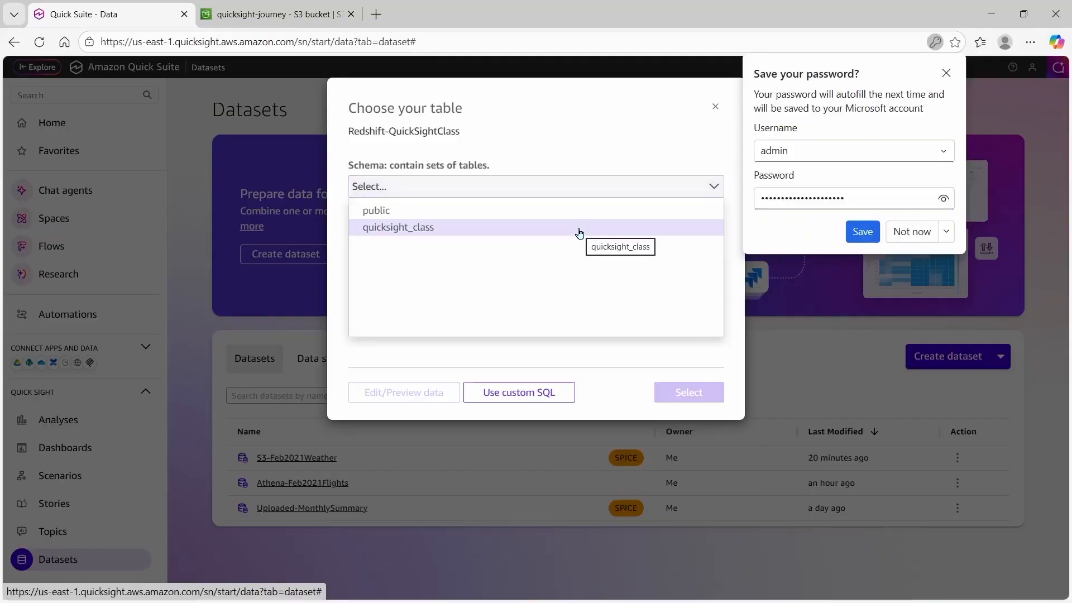
left_click(579, 234)
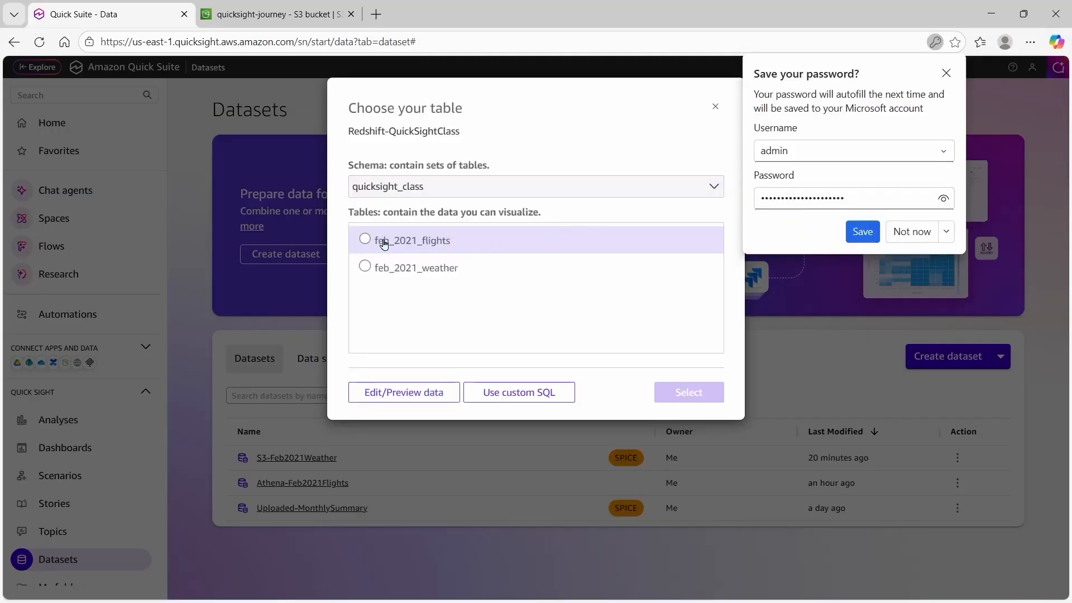
left_click(366, 244)
left_click_drag(373, 259, 383, 377)
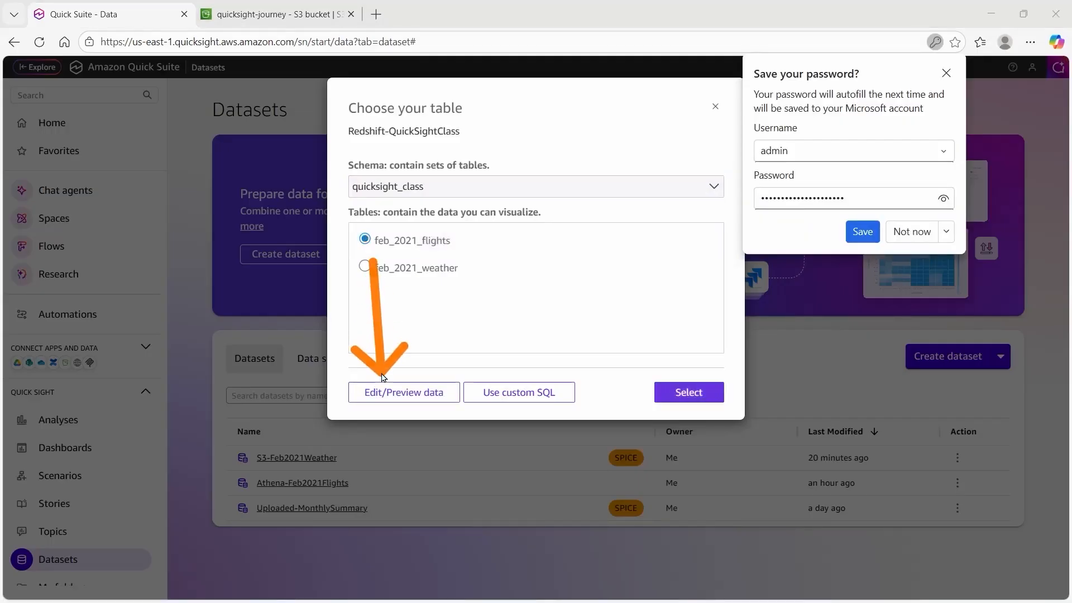
left_click(398, 399)
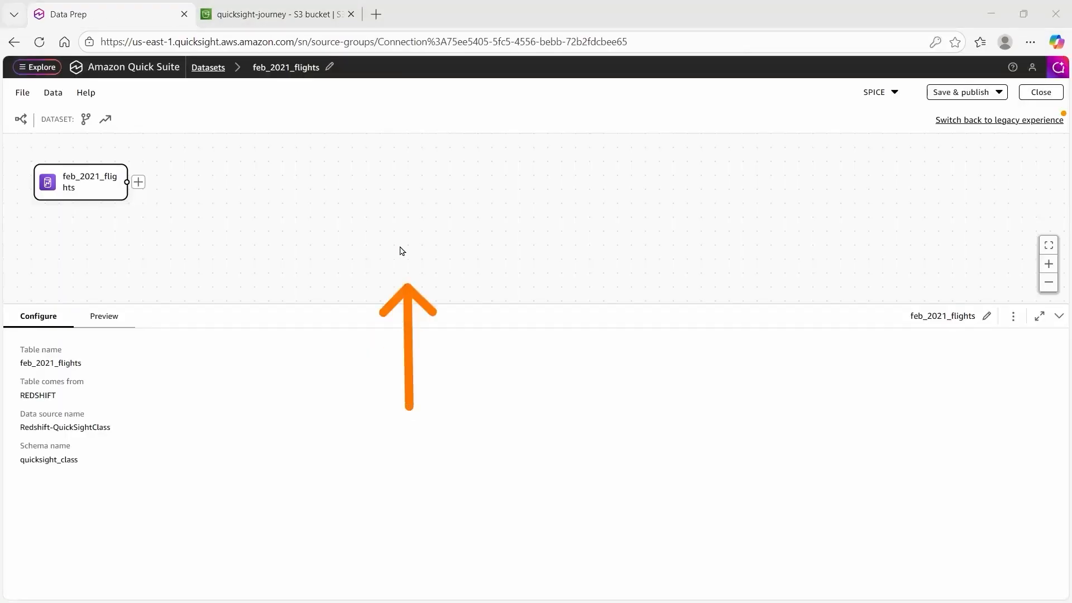
Rename the dataset to Redshift-Join.
left_click(330, 66)
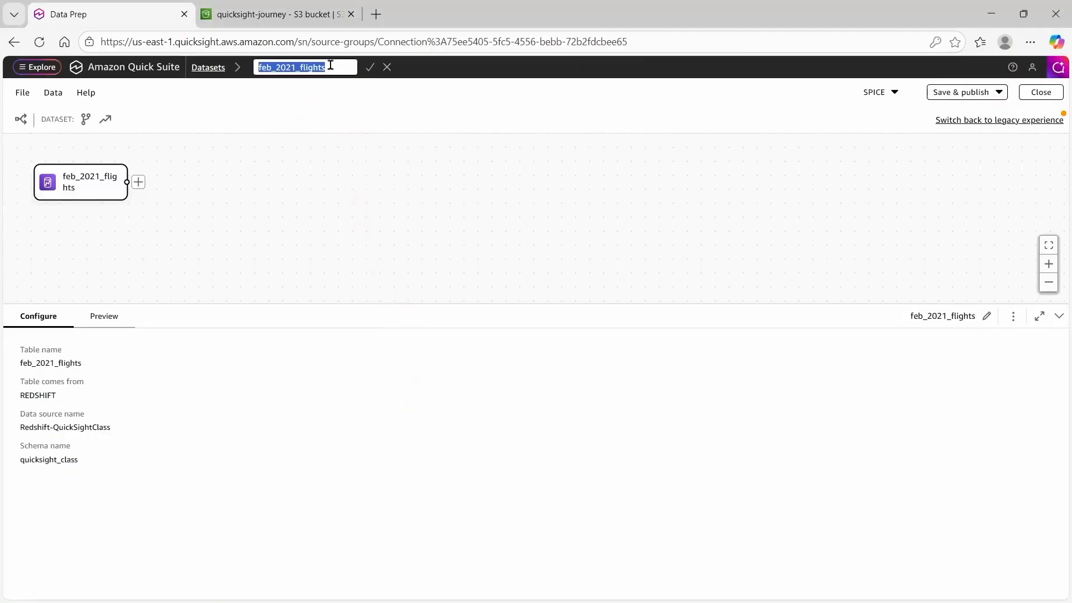
type("Redshift-Join")
key("Return")
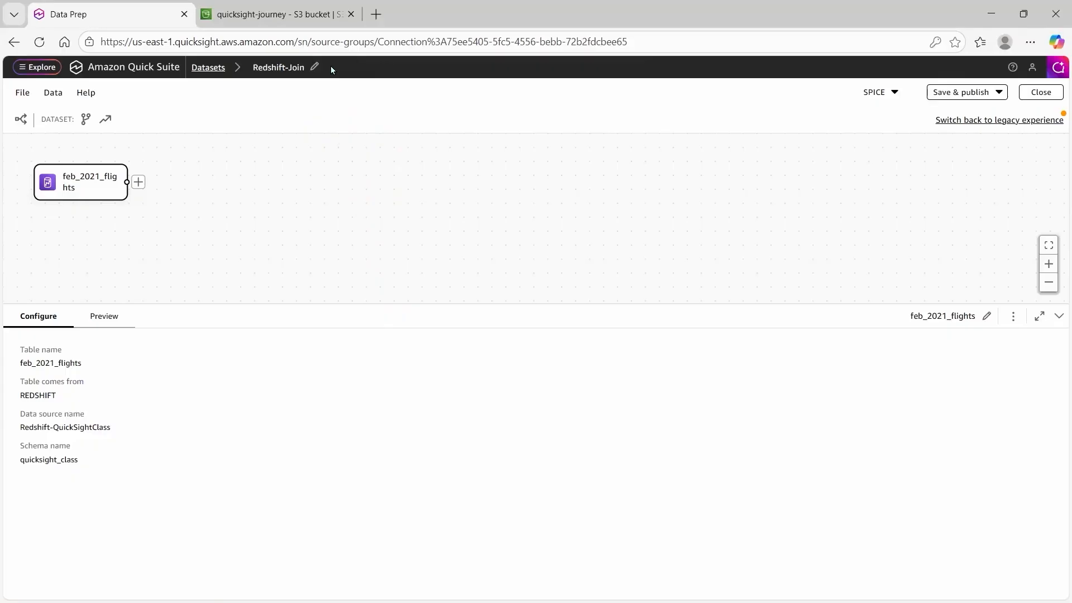
left_click_drag(331, 66, 67, 92)
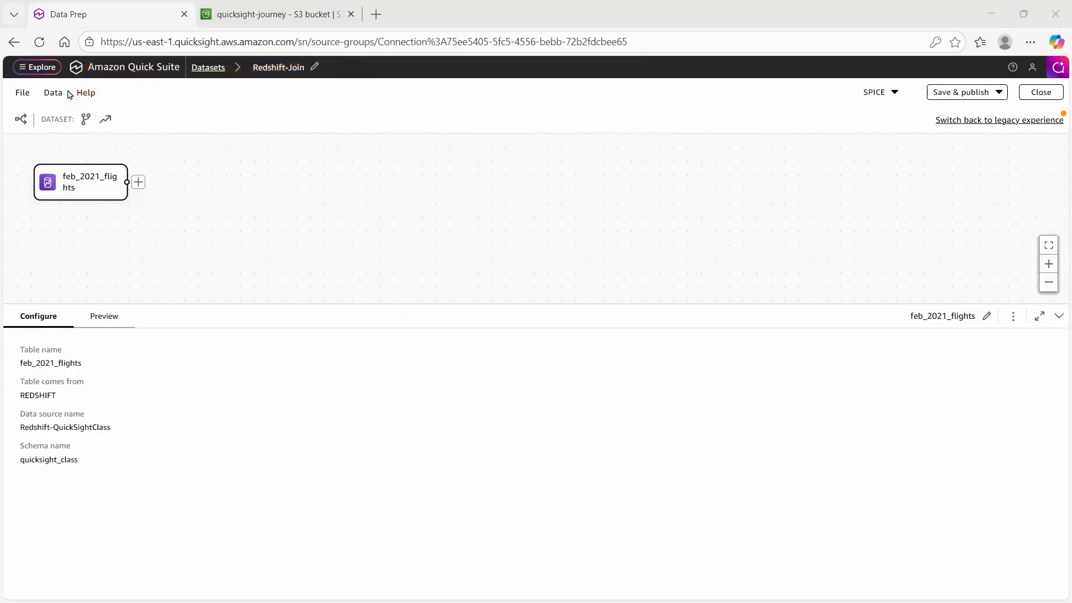
Add the feb_2021_weather table from the existing Redshift-QuickSightClass source to the dataset.
left_click(59, 95)
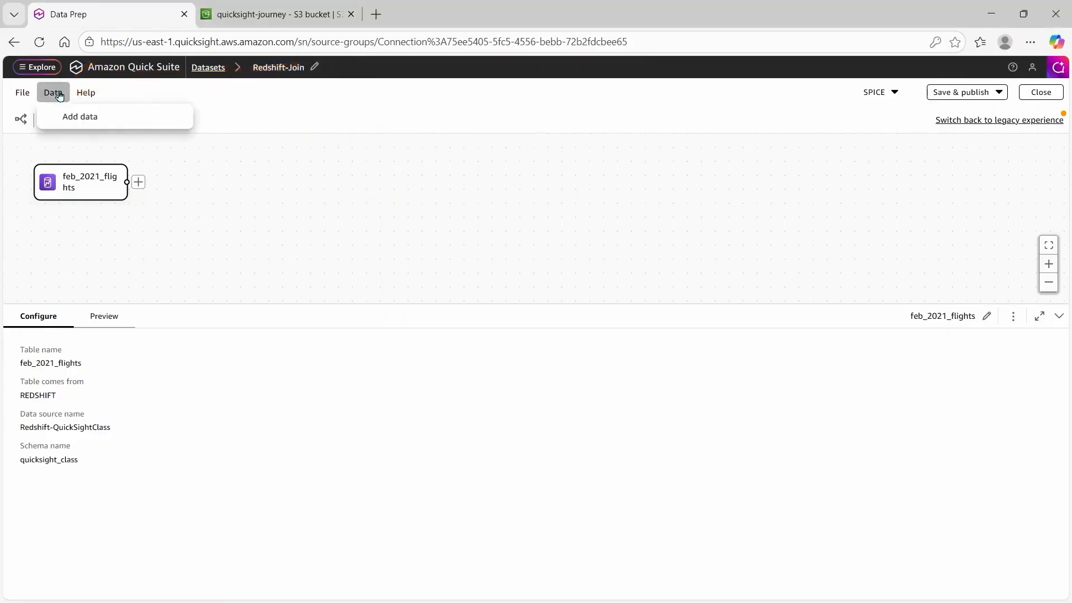
left_click(44, 123)
left_click(450, 143)
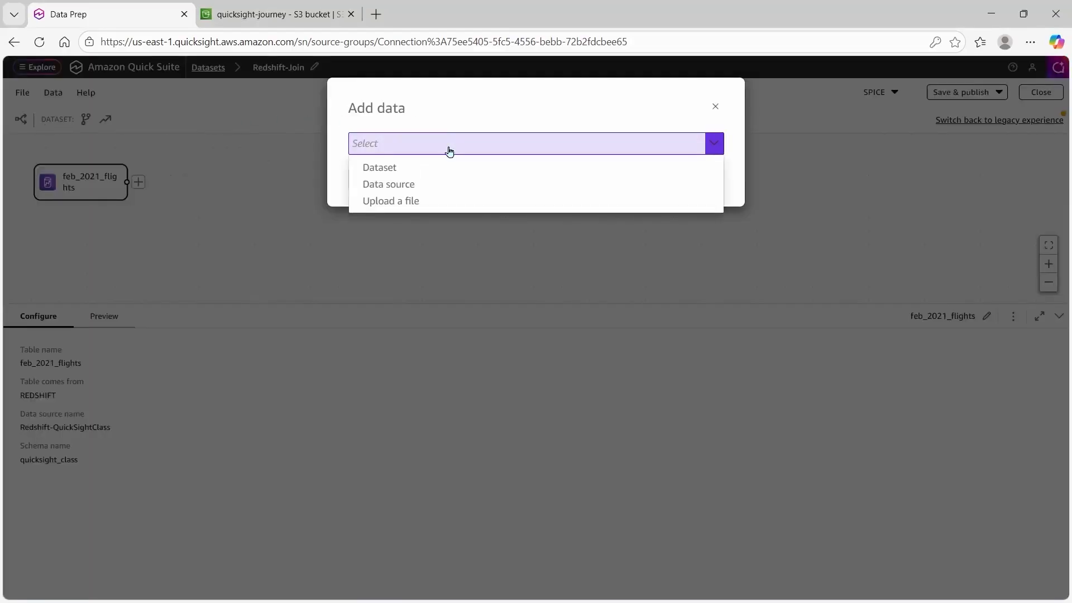
left_click(457, 190)
left_click(365, 155)
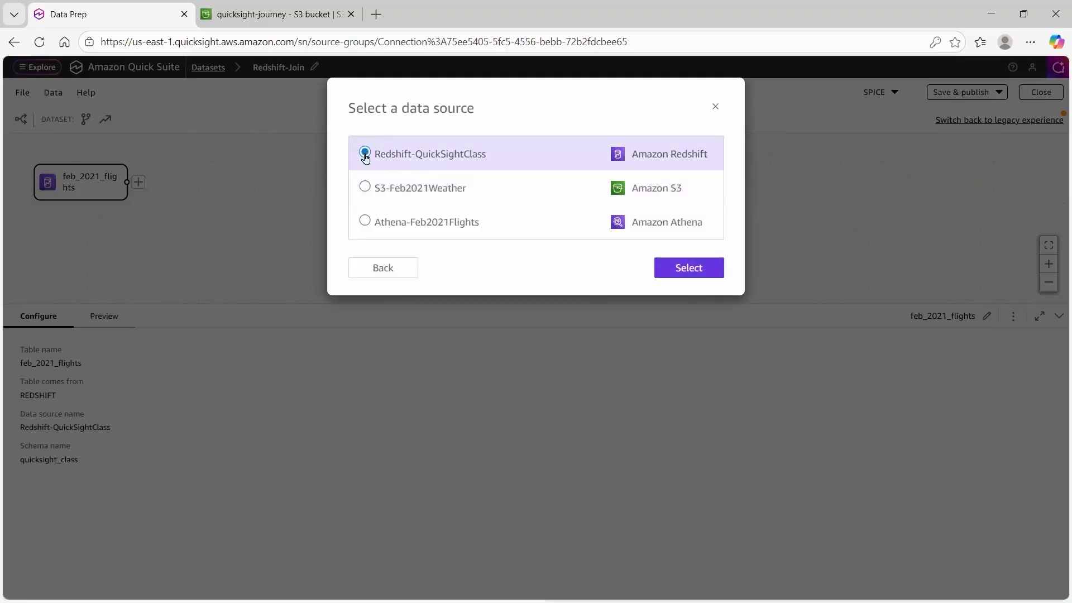
left_click(678, 277)
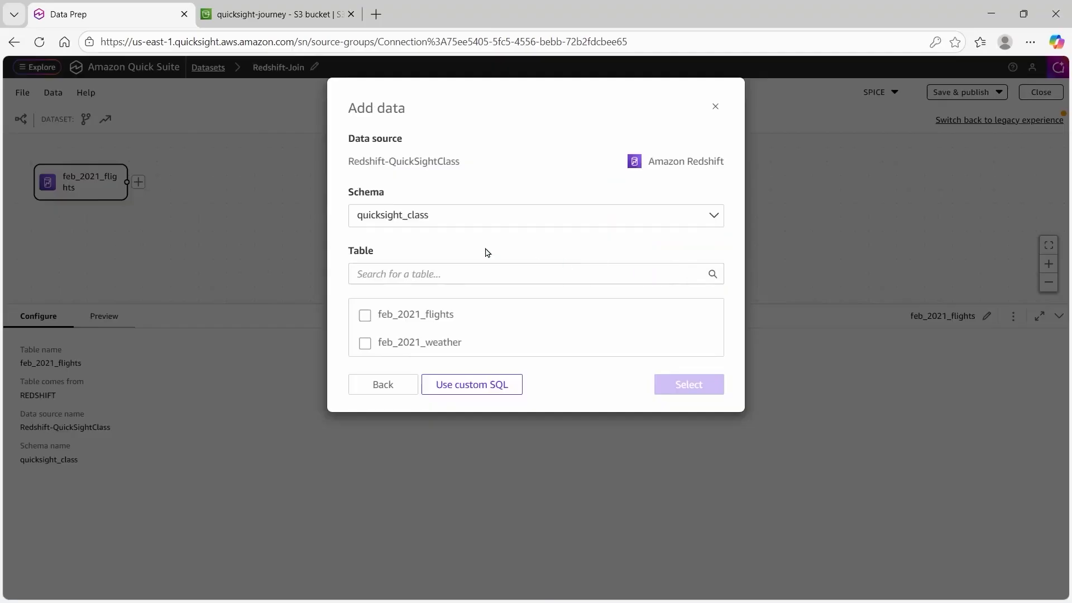
left_click_drag(334, 176, 494, 252)
mouse_move(484, 320)
left_mouse_down()
mouse_move(436, 361)
mouse_move(350, 368)
left_mouse_up()
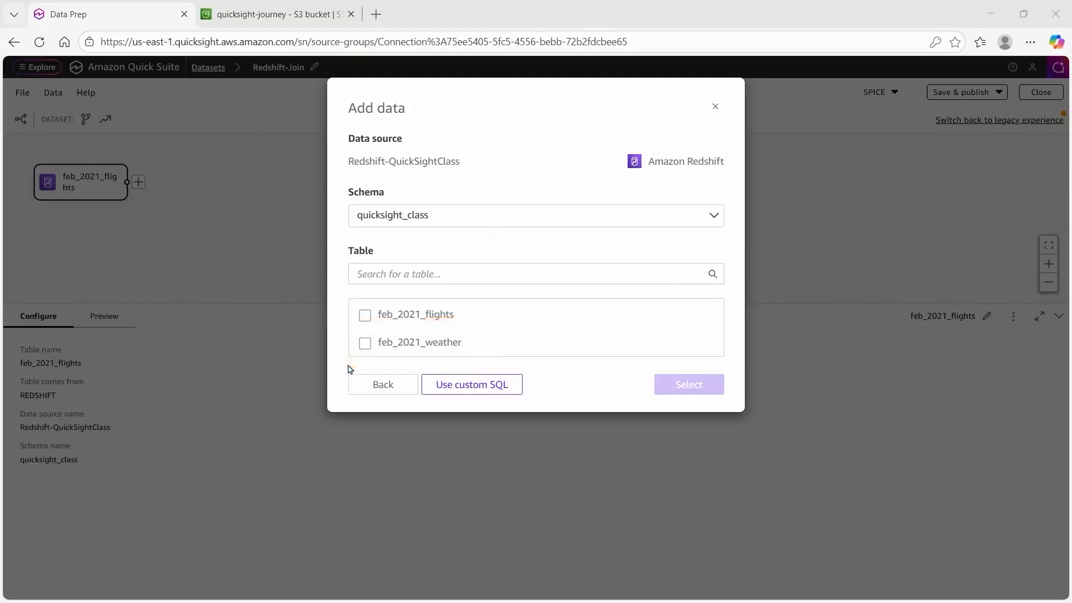
left_click(365, 342)
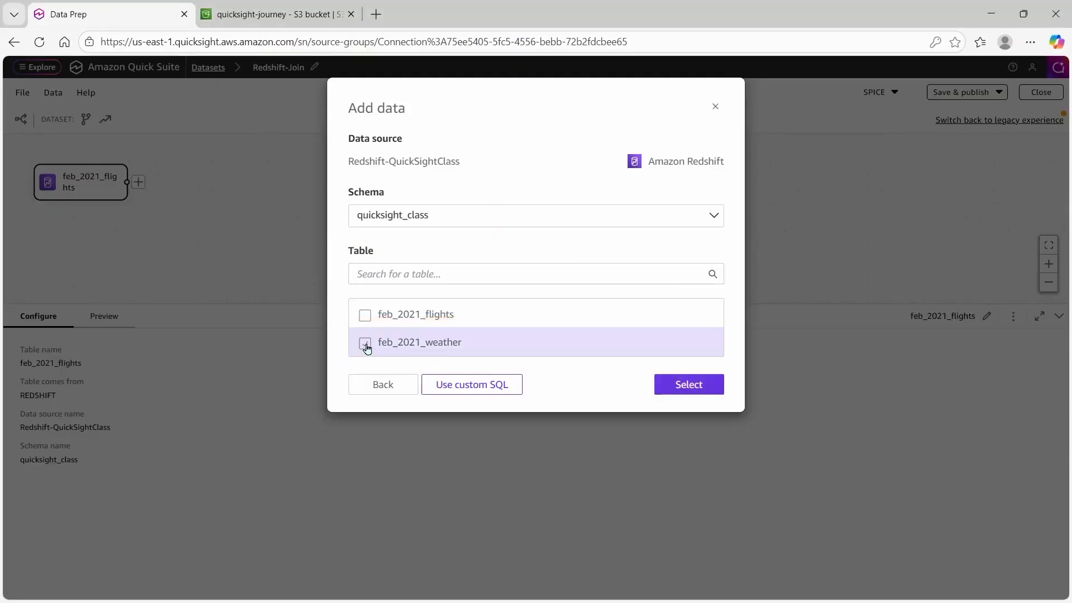
left_click(687, 385)
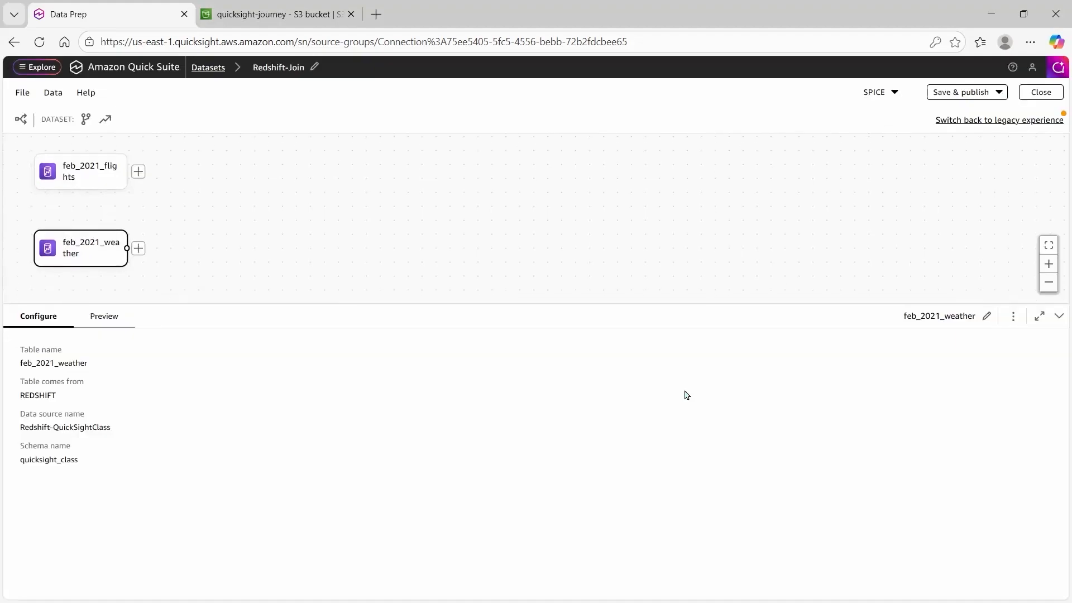
Add an inner join from feb_2021_flights to the feb_2021_weather table.
left_click(137, 169)
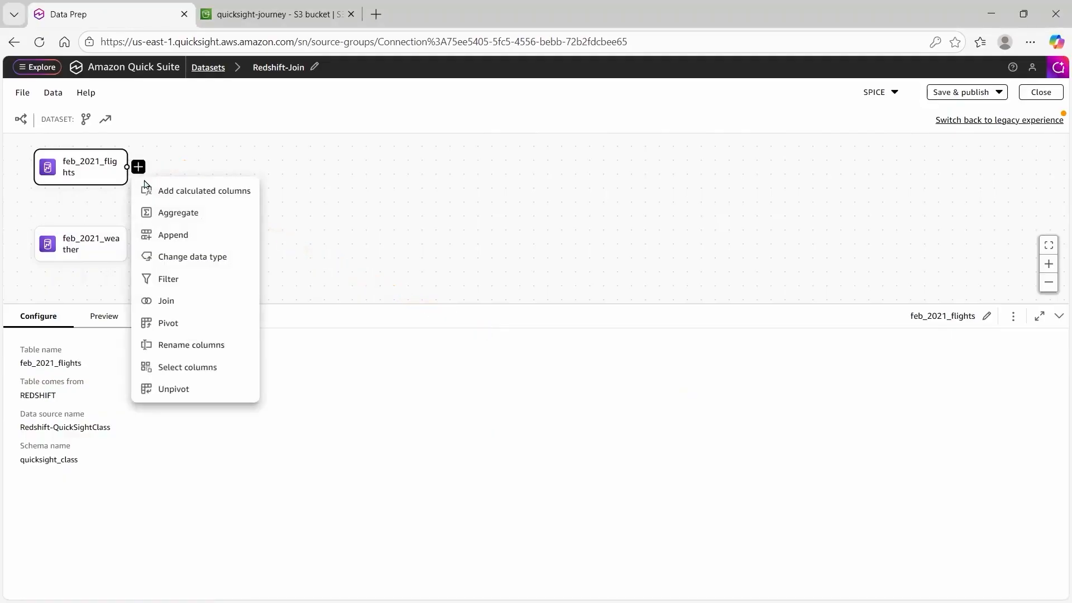
left_click(212, 304)
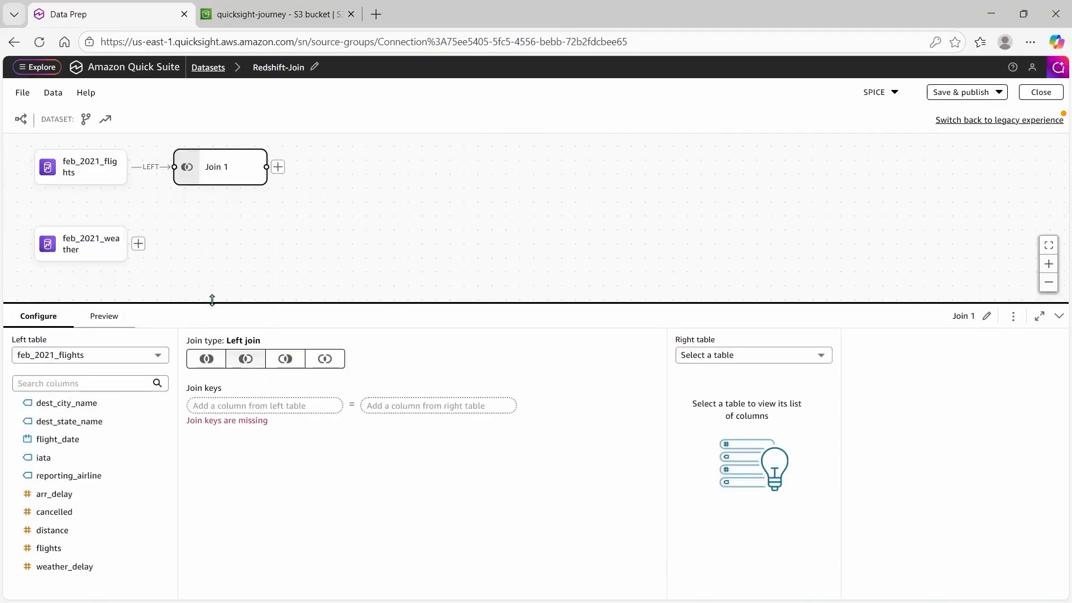
key("ctrl+2")
left_click_drag(647, 323, 861, 393)
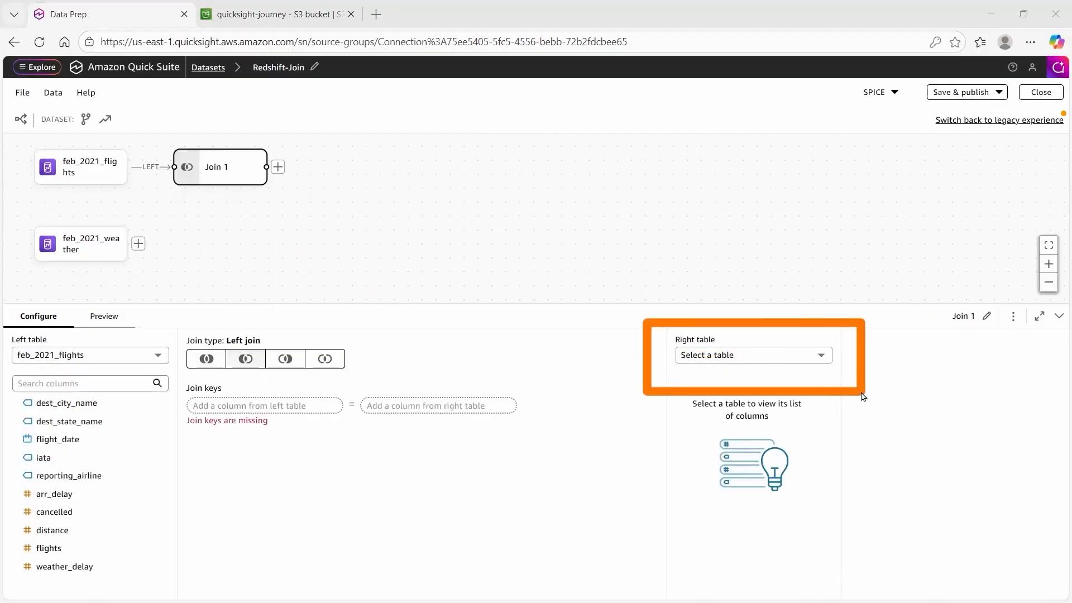
left_click(819, 360)
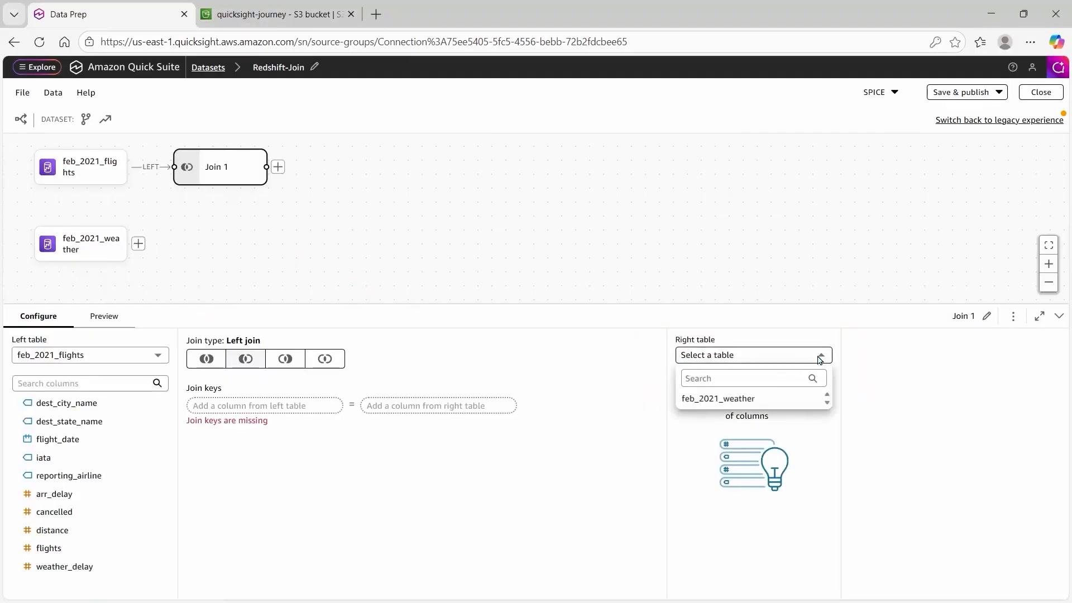
left_click(769, 403)
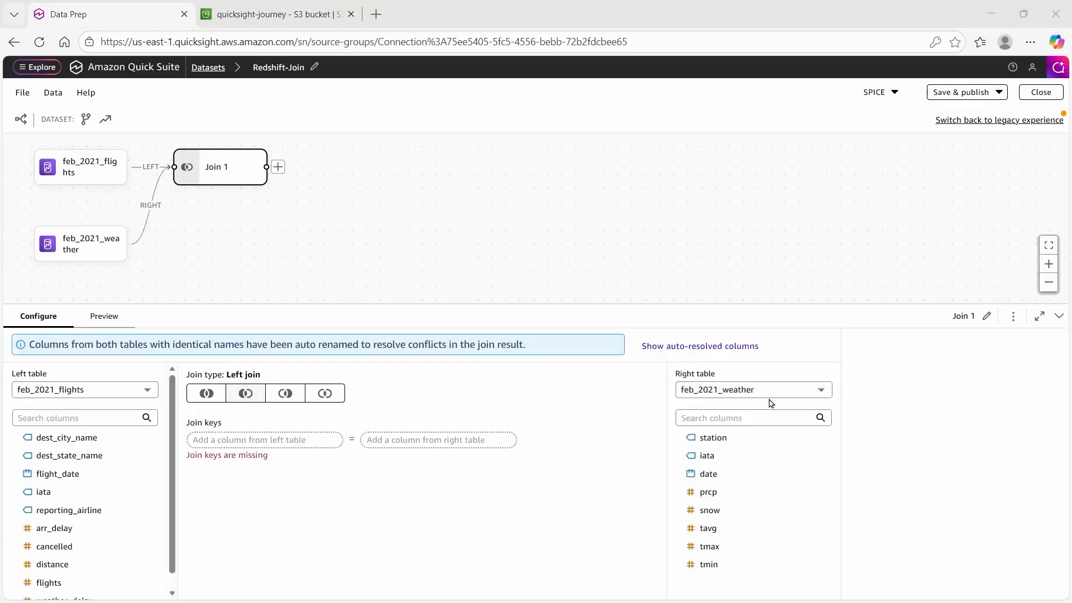
left_click(338, 394)
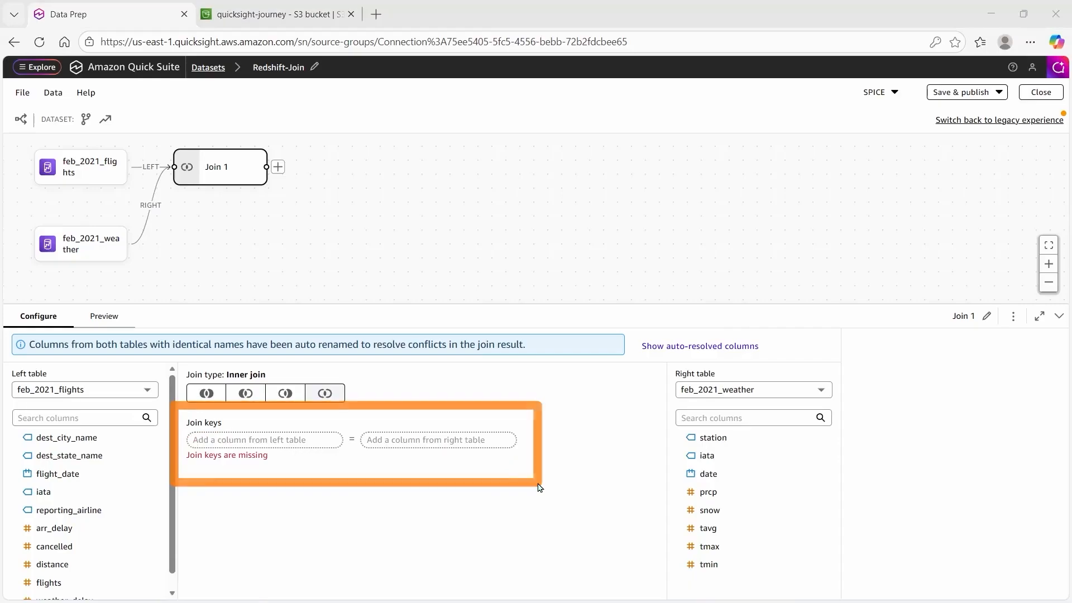
Set the join keys to iata = iata and flight_date = date.
left_click(306, 439)
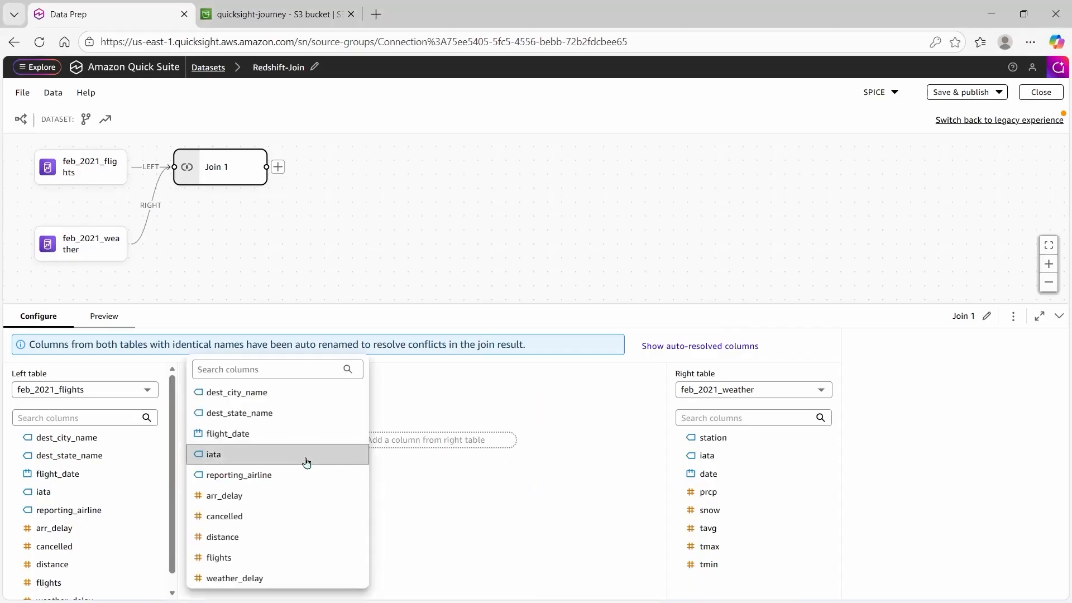
left_click(306, 455)
left_click(437, 443)
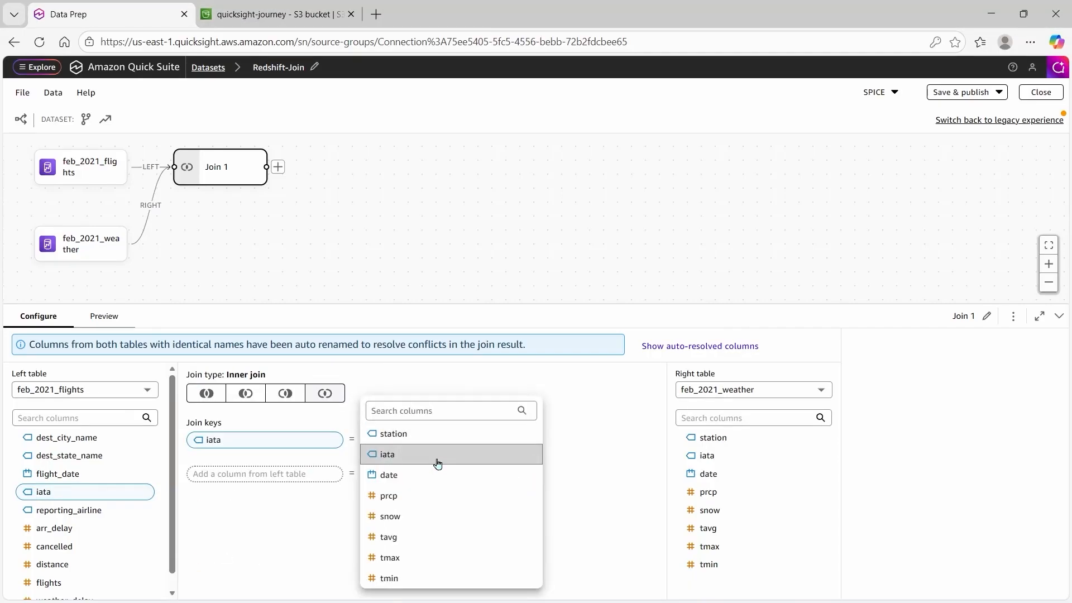
left_click(437, 455)
left_click(301, 475)
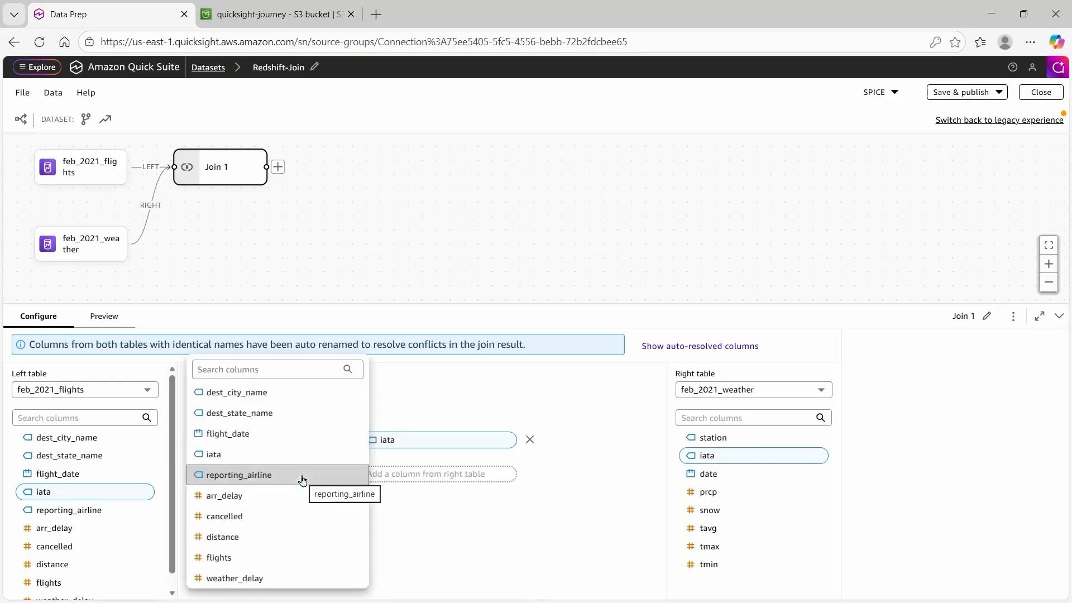
left_click(292, 436)
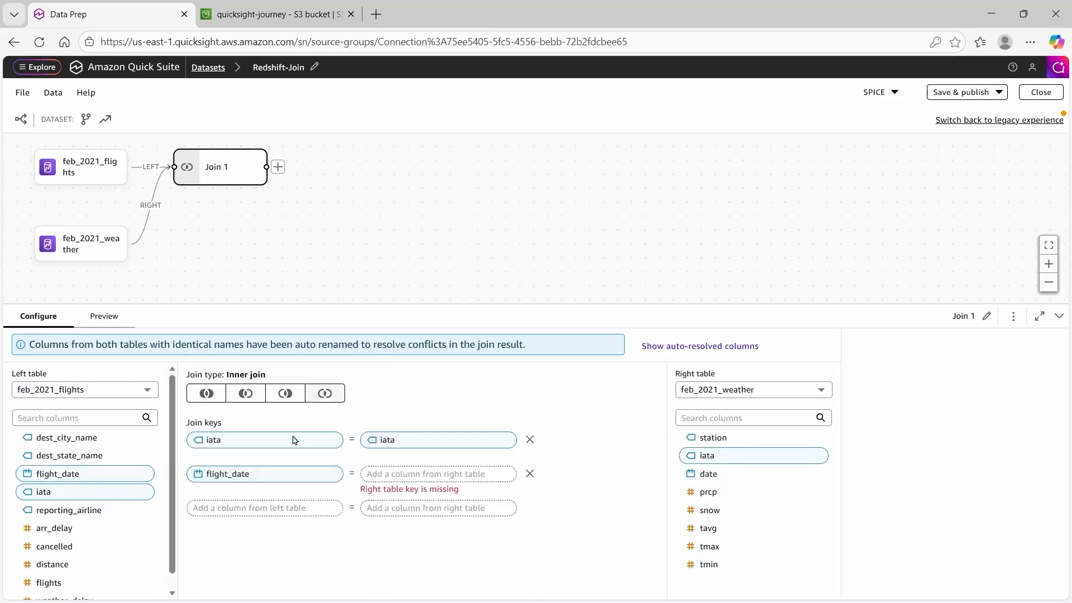
left_click(408, 480)
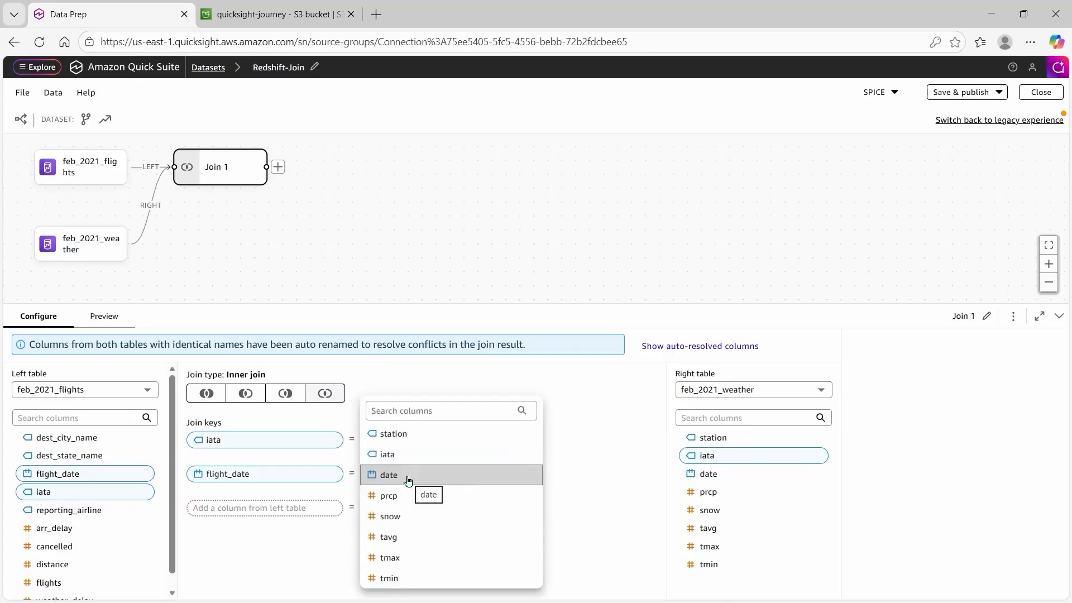
left_click(408, 477)
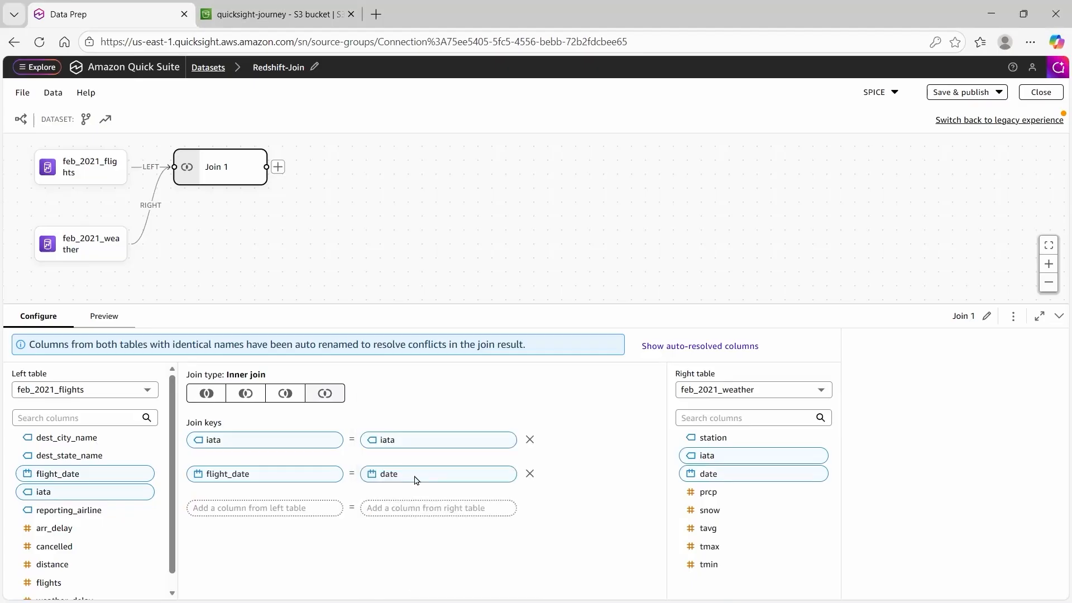
left_click_drag(415, 477, 281, 189)
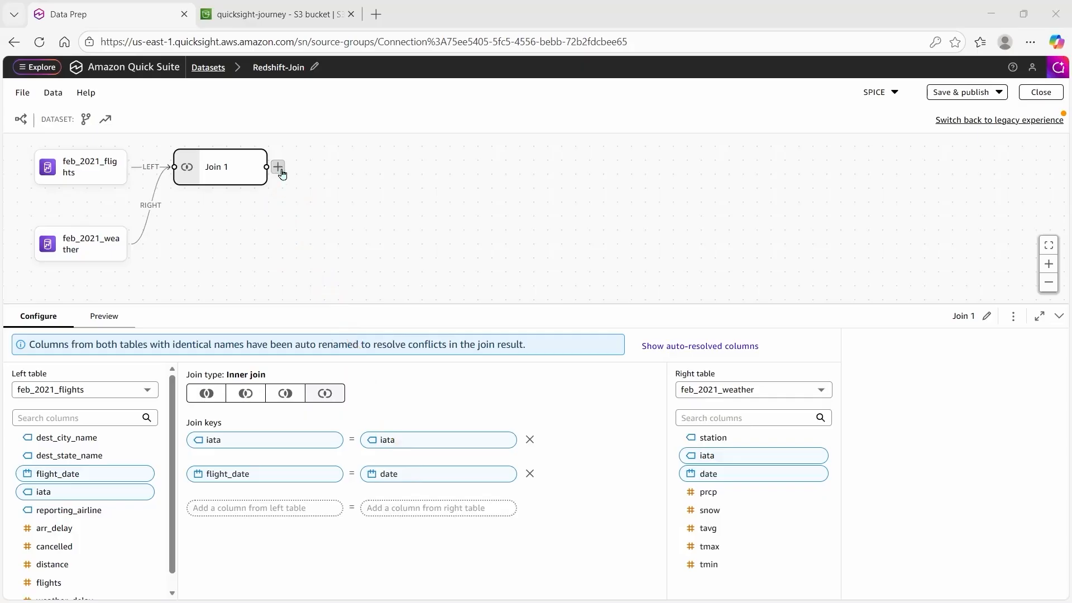
Add a Select columns step after Join 1 keeping all columns except flight_date and iata.1.
left_click(281, 170)
left_click(278, 167)
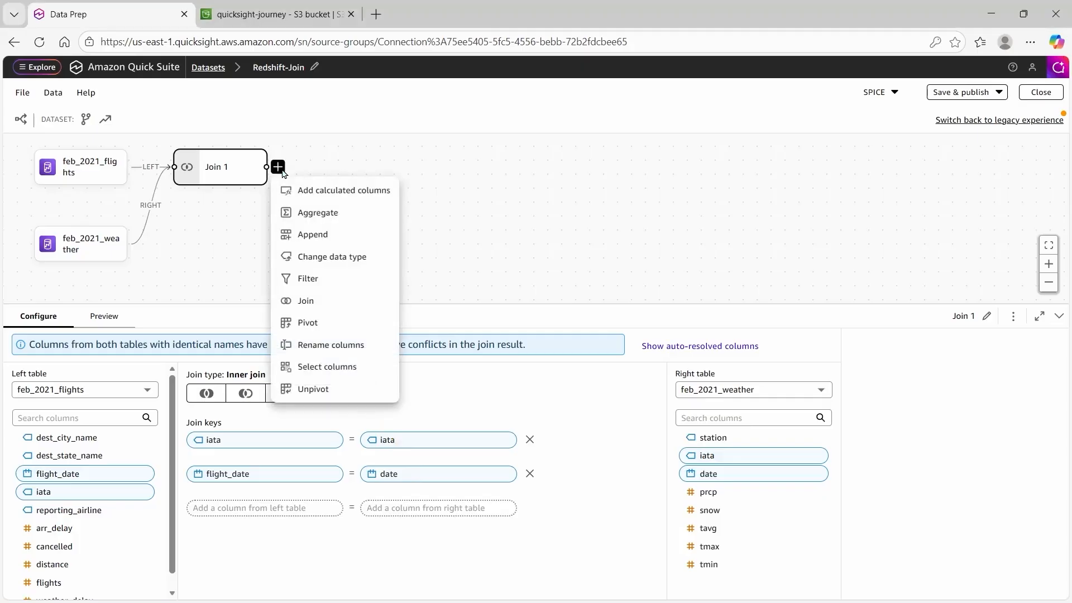
left_click(359, 368)
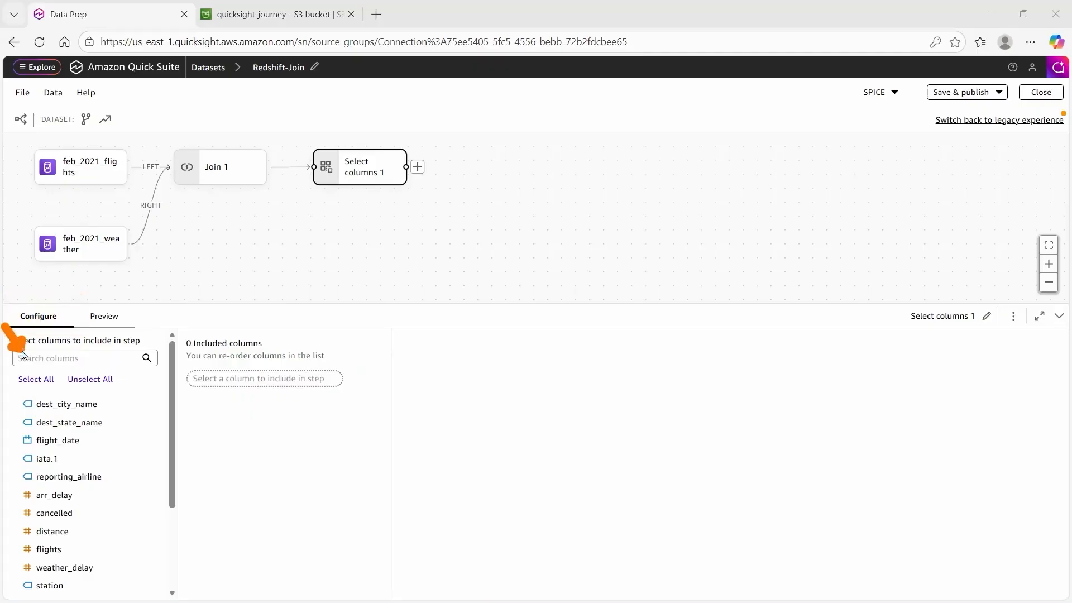
left_click(45, 381)
left_click_drag(170, 392, 317, 451)
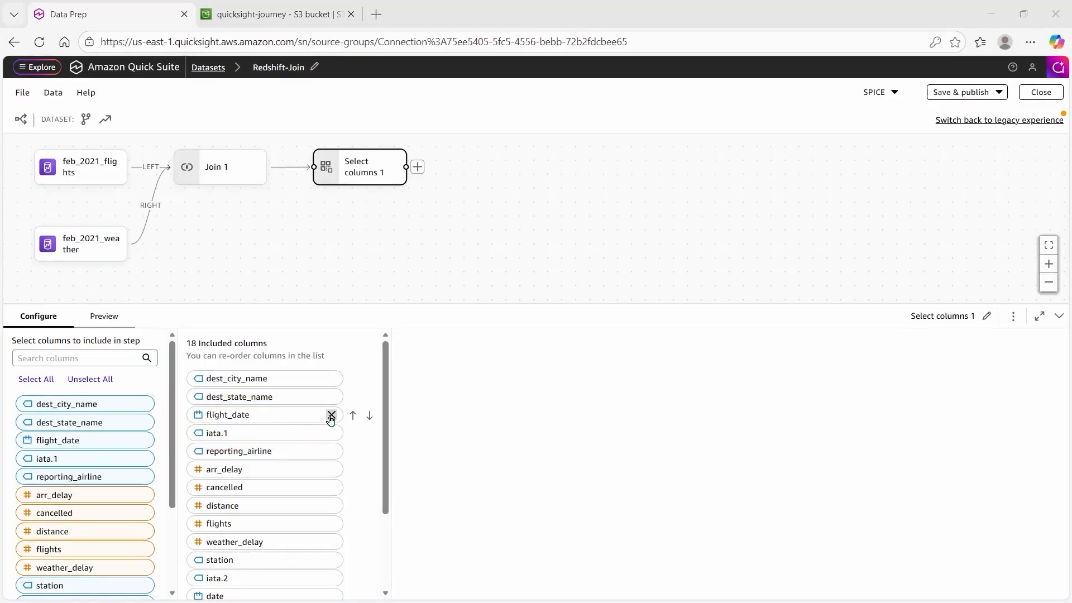
left_click(330, 416)
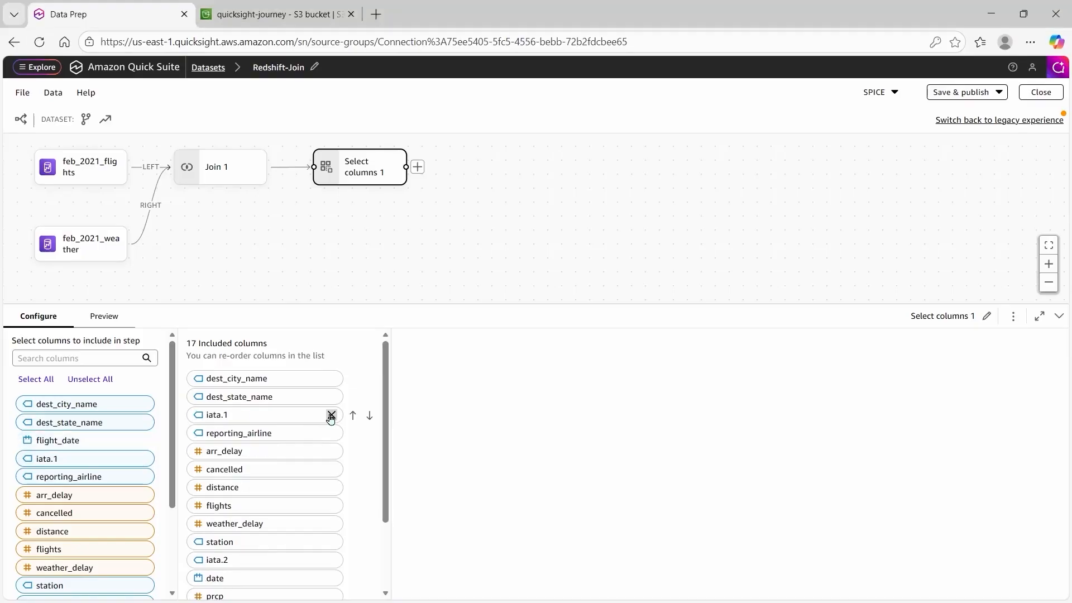
left_click(330, 416)
left_click_drag(330, 417, 413, 182)
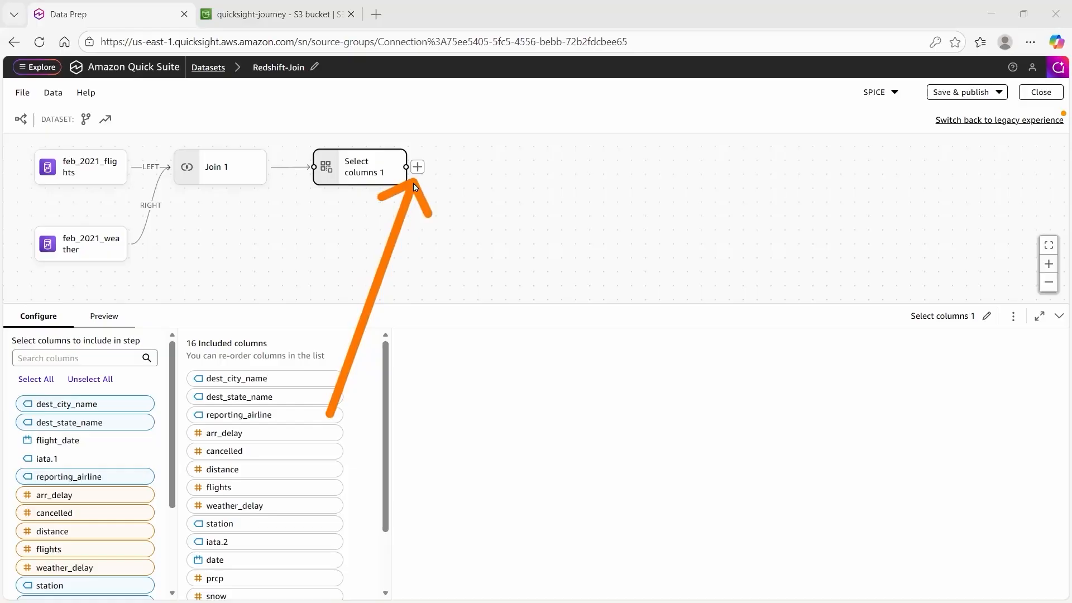
left_click(417, 166)
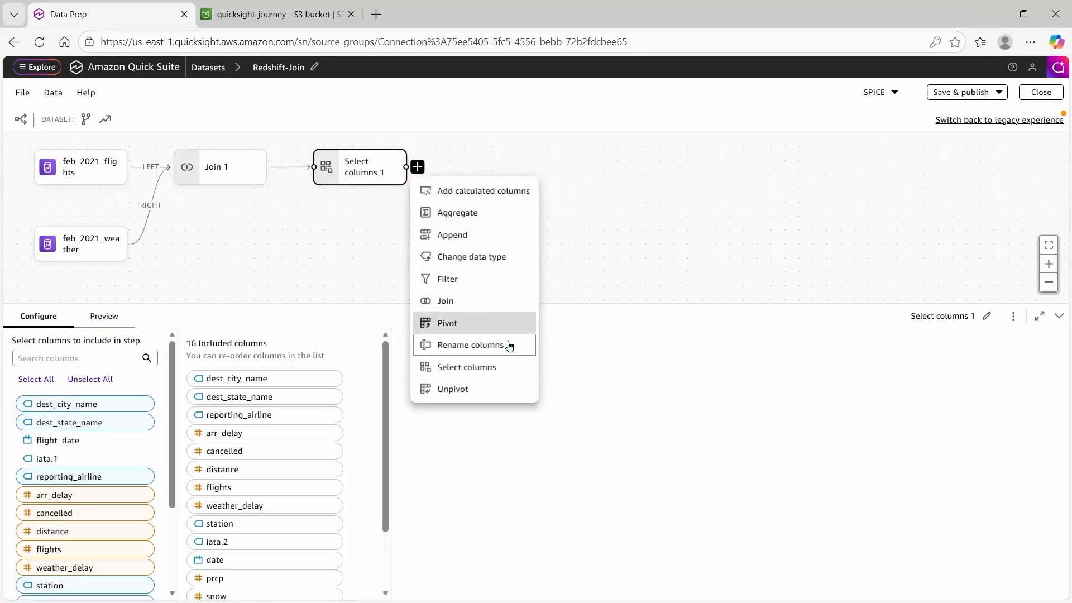
Add a Rename columns step renaming iata.2 to iata.
left_click(519, 348)
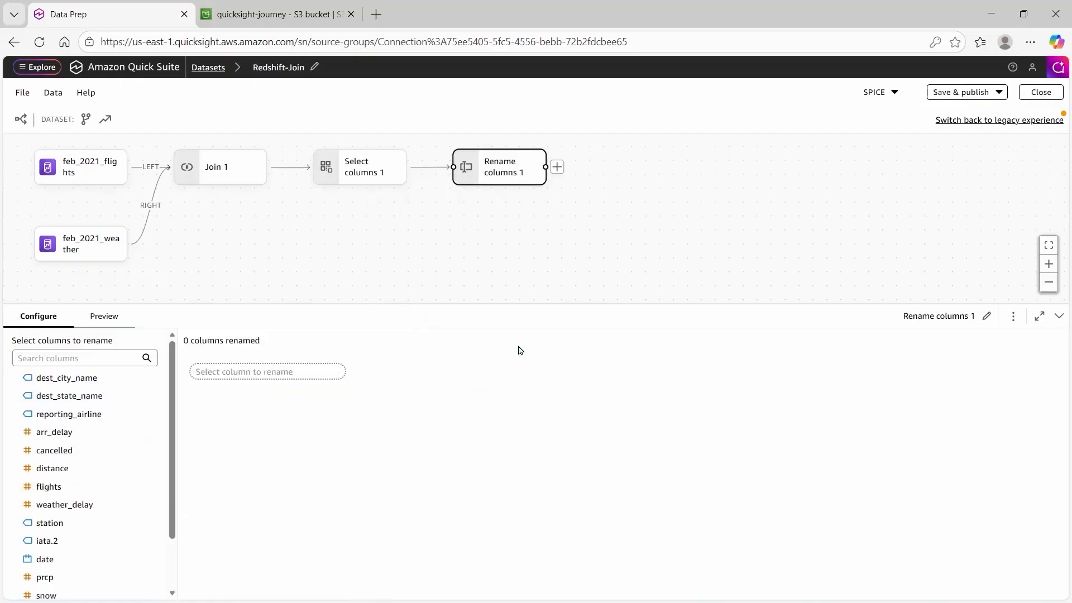
left_click_drag(519, 349, 71, 544)
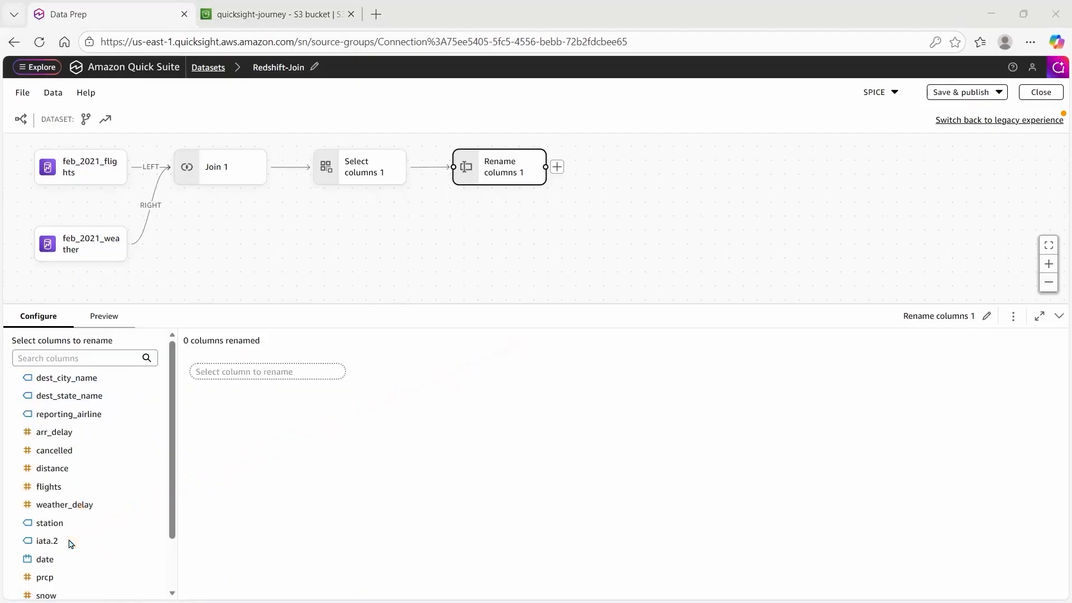
left_click(57, 541)
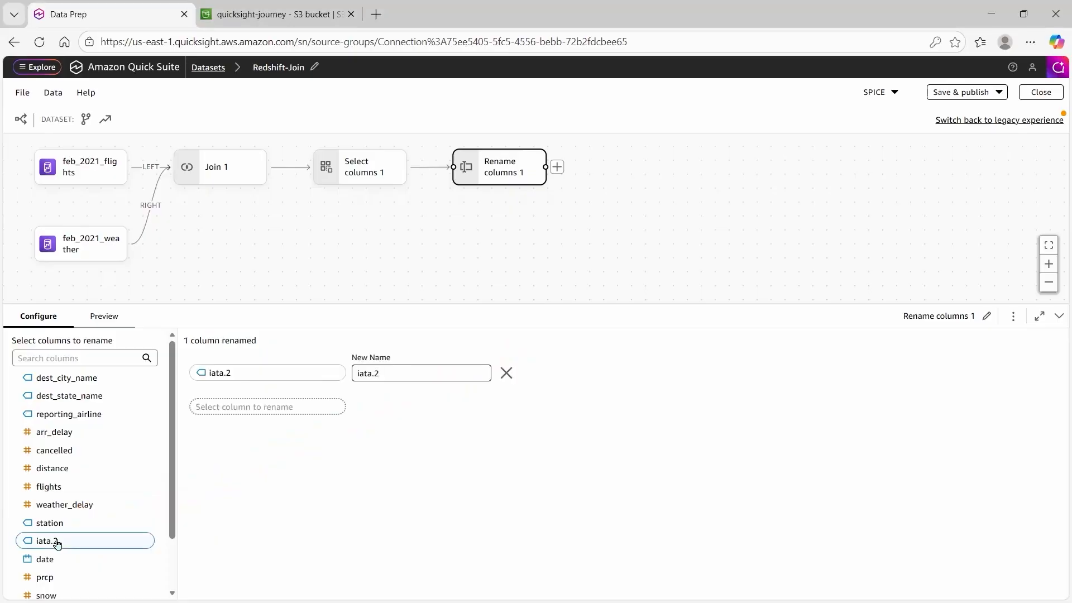
left_click_drag(171, 486, 350, 384)
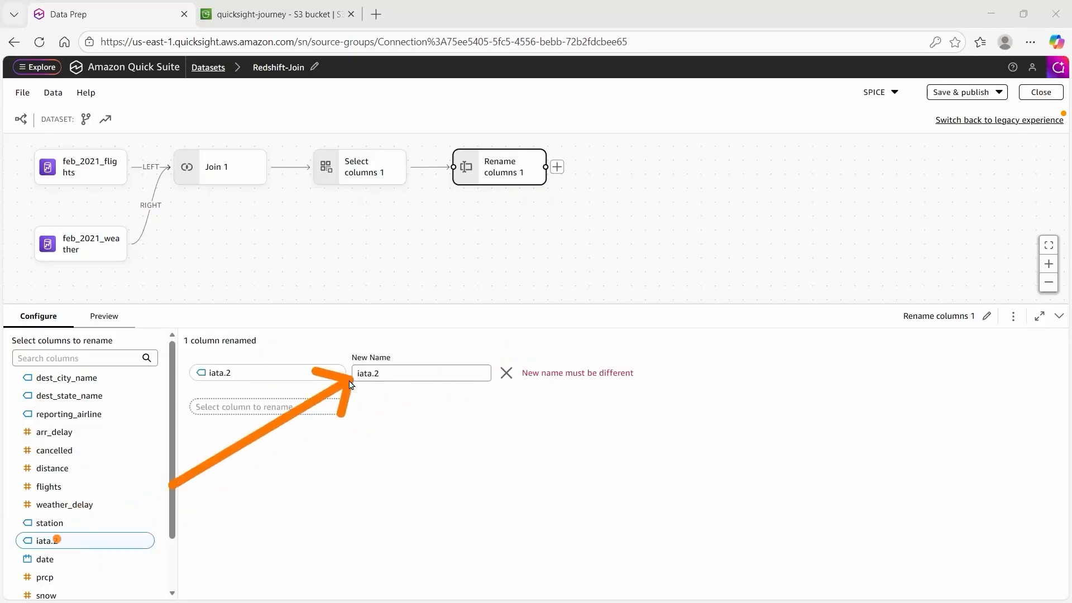
left_click(392, 372)
key("BackSpace")
mouse_move(426, 406)
left_mouse_down()
mouse_move(685, 229)
mouse_move(925, 103)
left_mouse_up()
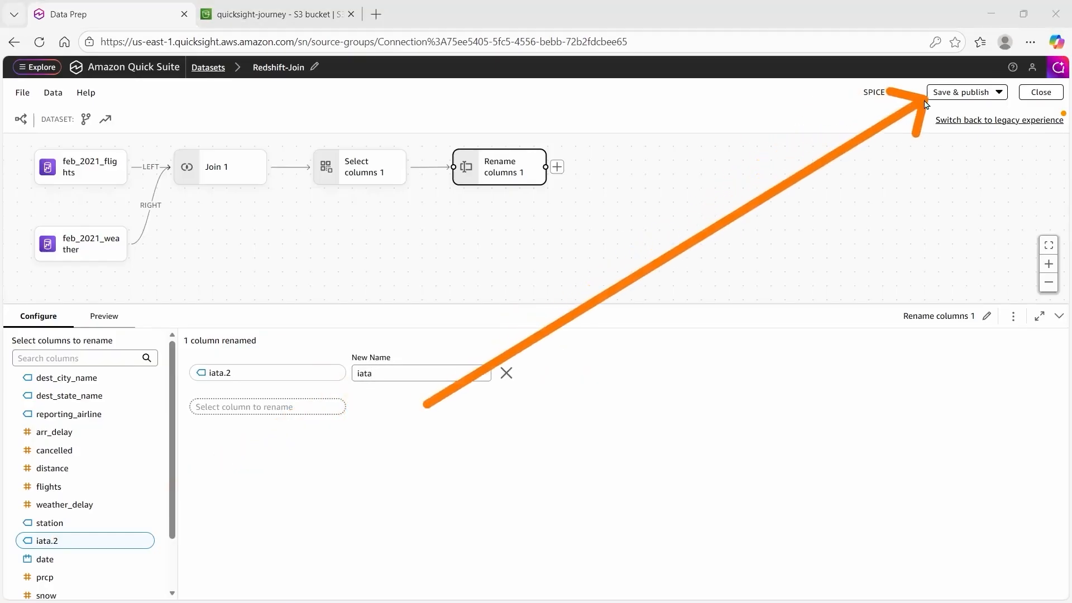
Save and publish the Redshift-Join dataset.
left_click(973, 92)
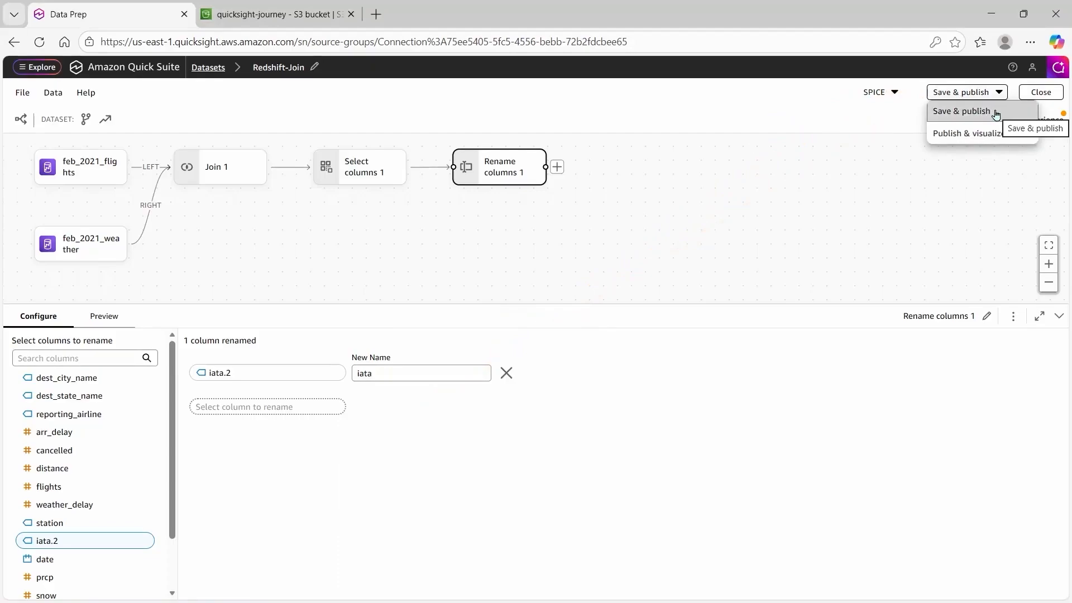
left_click(996, 113)
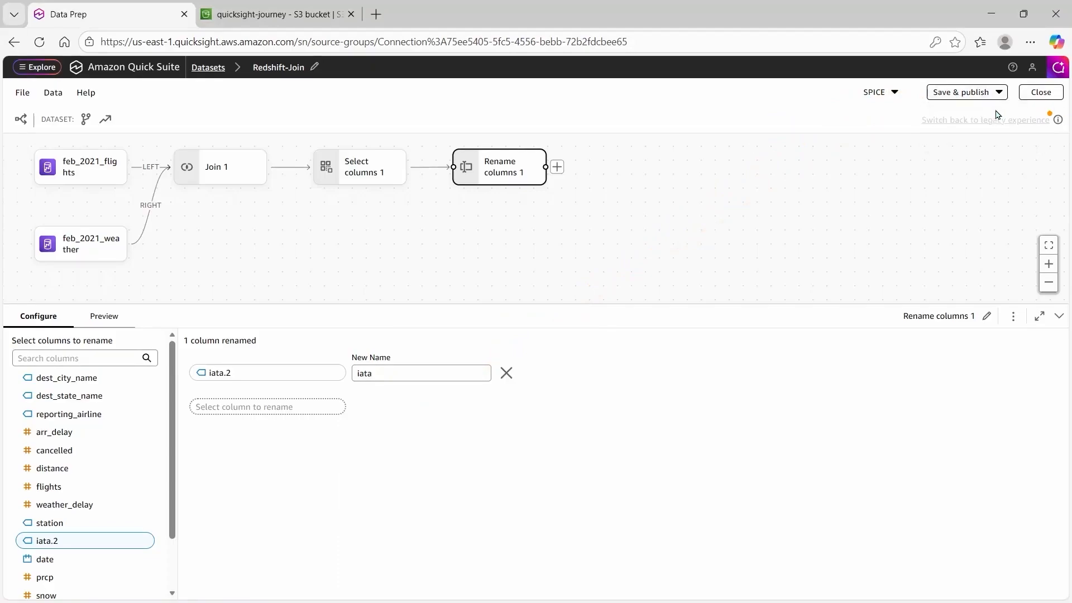
left_click(995, 110)
mouse_move(885, 110)
left_mouse_down()
mouse_move(163, 98)
mouse_move(187, 69)
left_mouse_up()
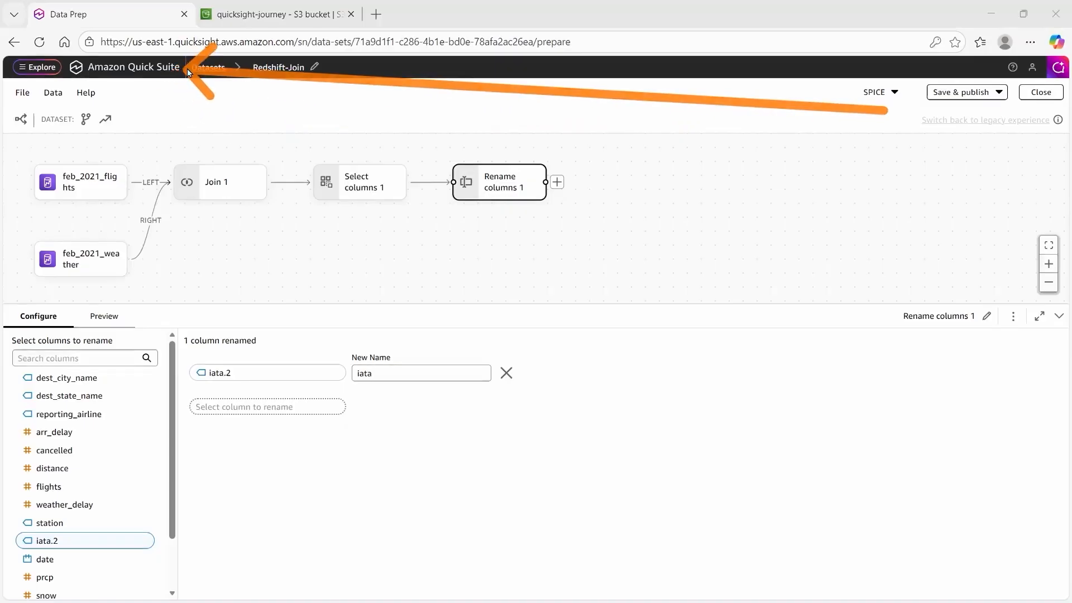
Return Home and open the B-Data Sources analysis from Recents.
left_click(161, 71)
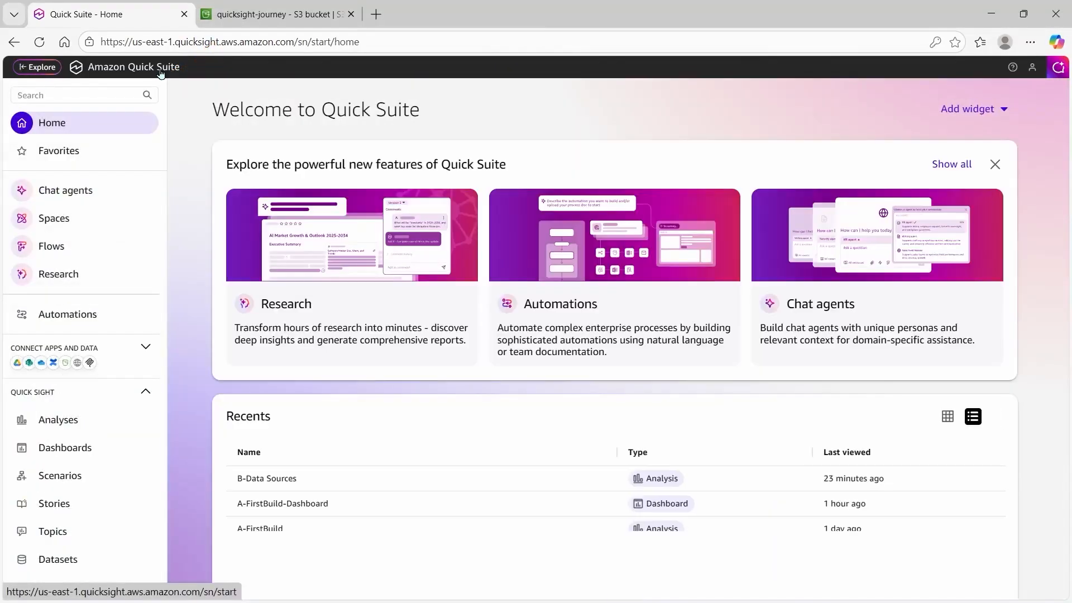
left_click_drag(161, 84, 274, 469)
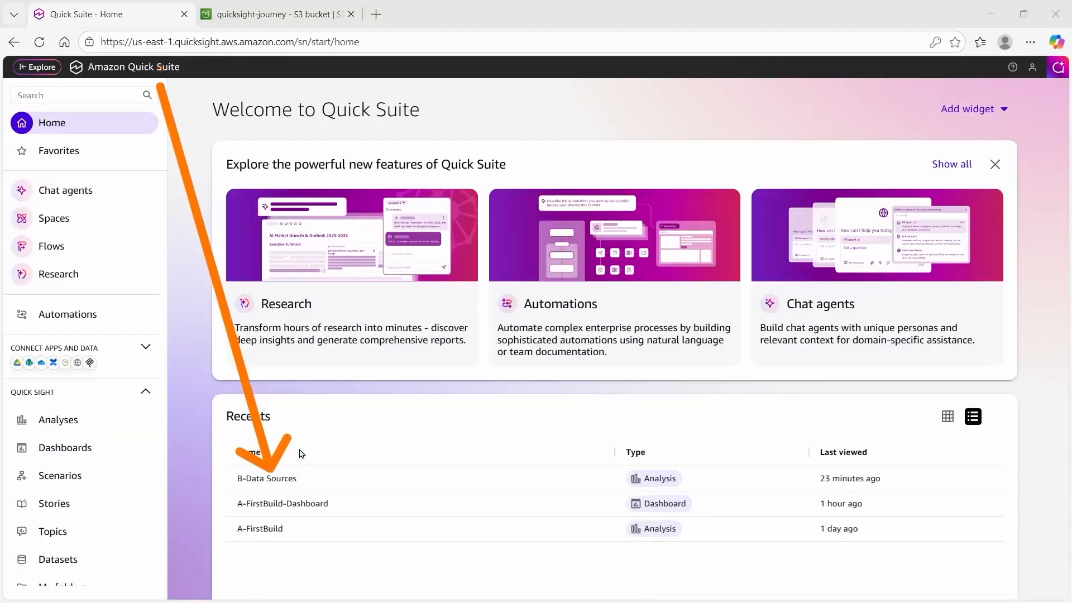
left_click(290, 479)
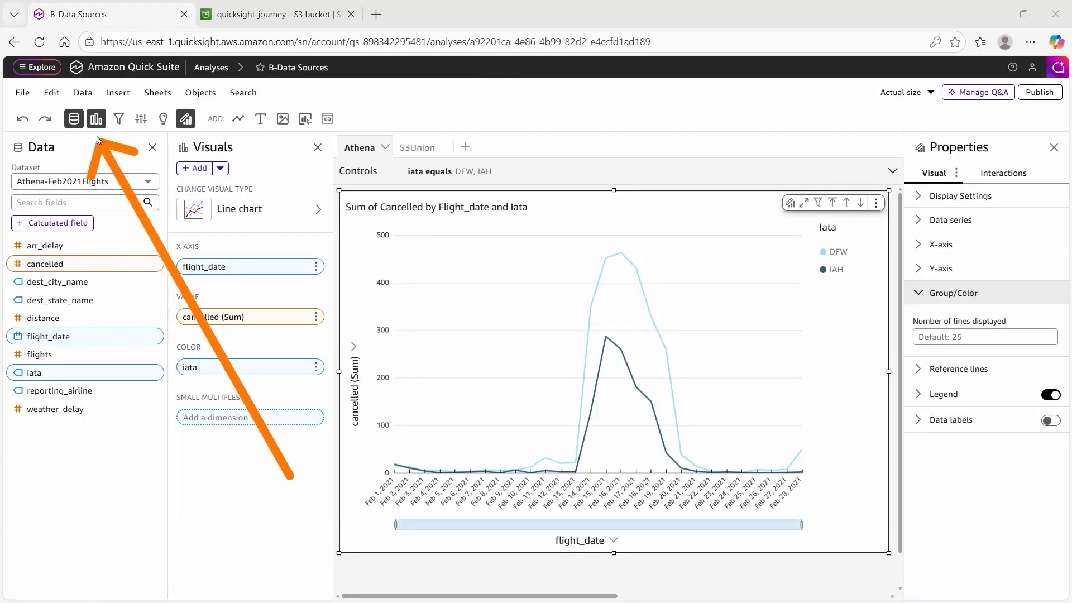
Add the Redshift-Join dataset to the analysis's data.
left_click(83, 92)
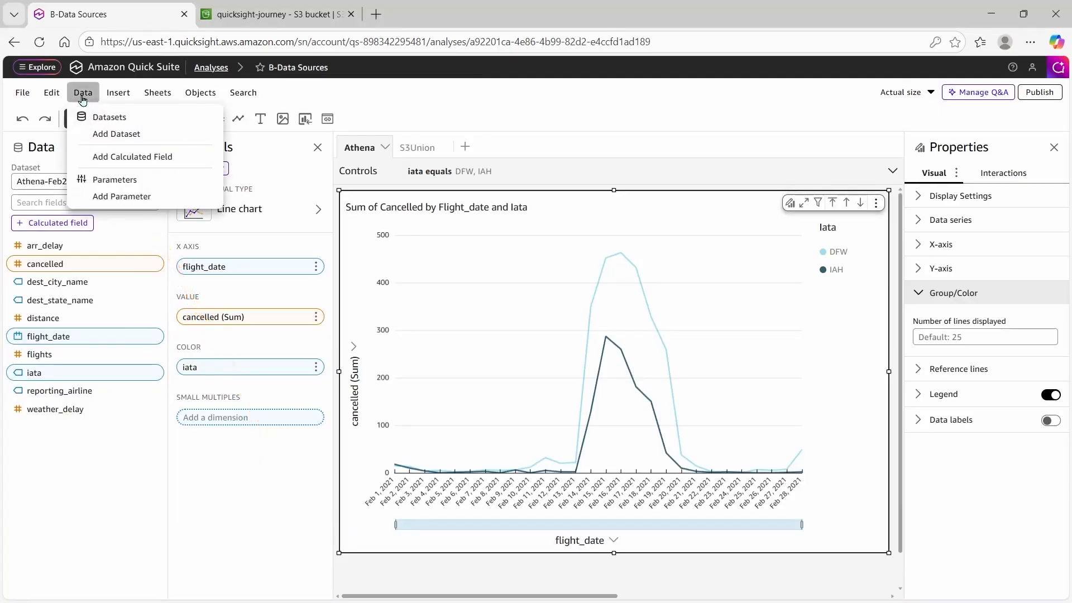
left_click(82, 136)
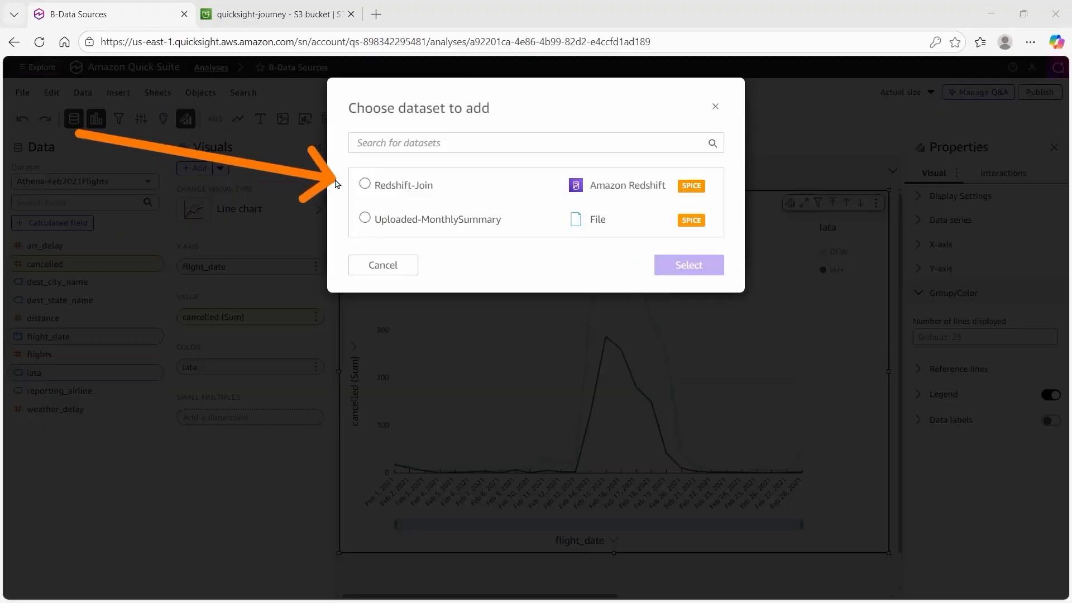
left_click(365, 185)
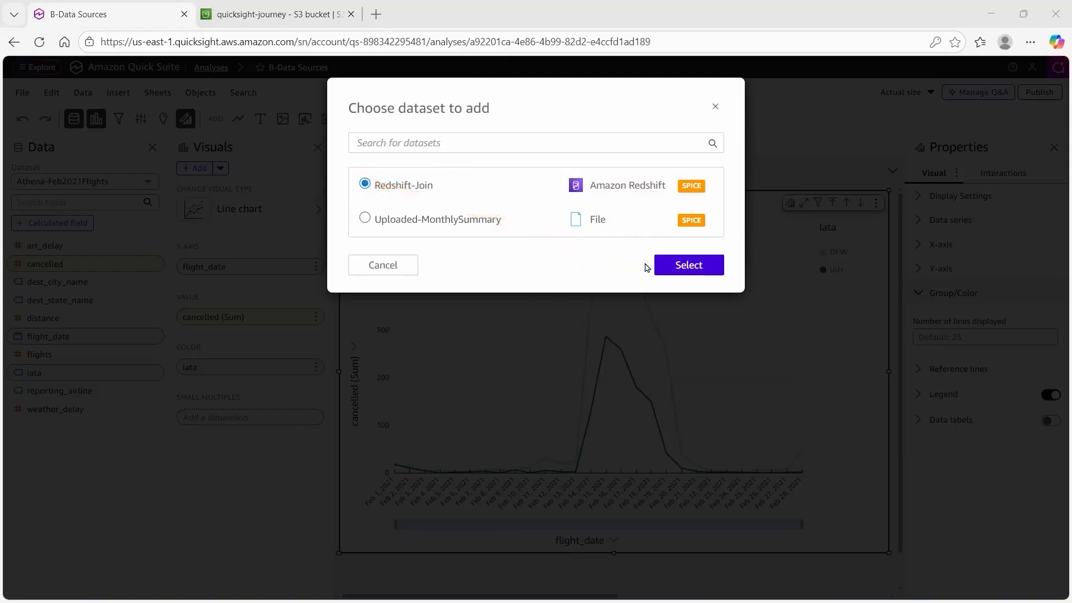
left_click(670, 265)
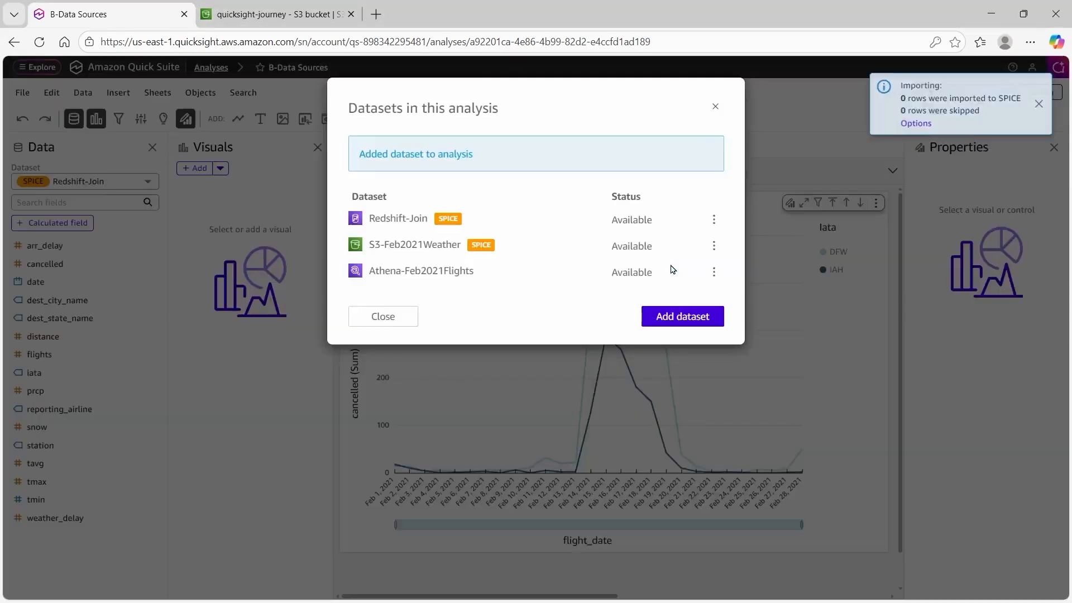
left_click(410, 322)
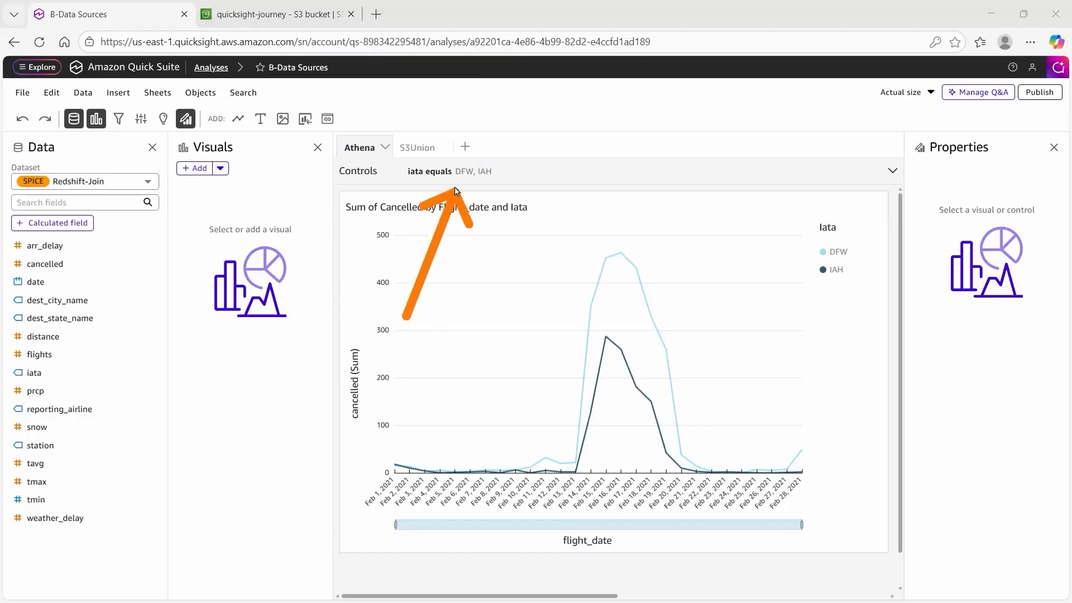
Add an interactive sheet named Redshift-Join and set its visual to a pivot table.
left_click(465, 148)
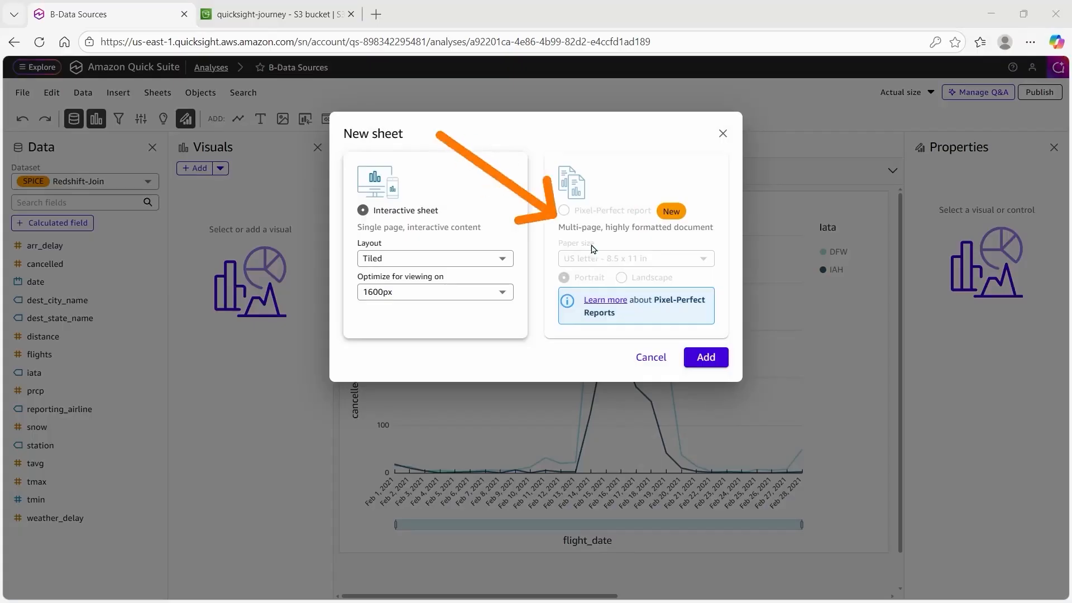
left_click(705, 366)
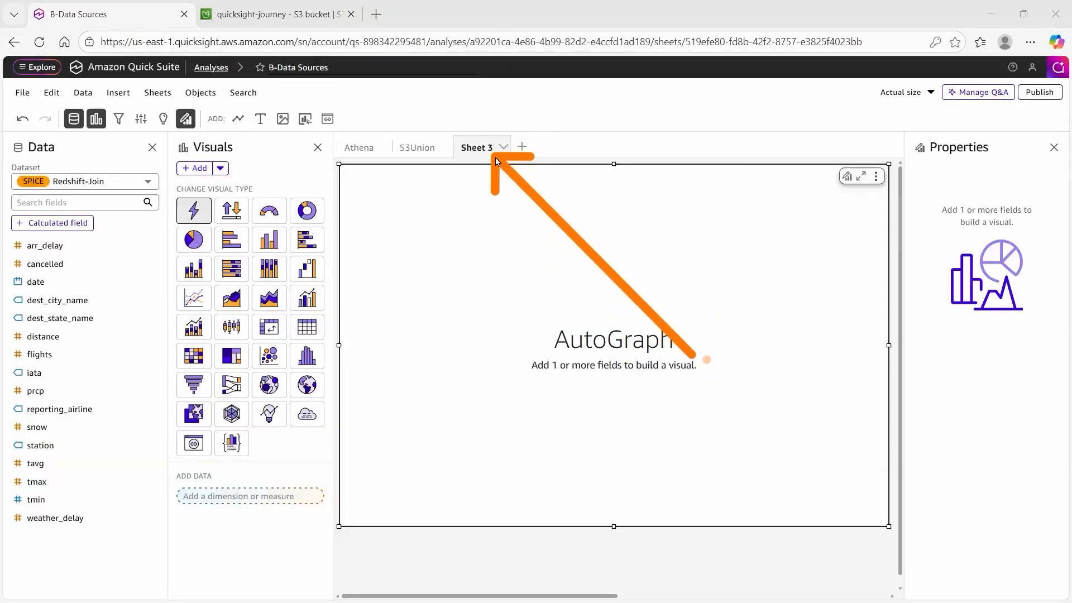
double_click(478, 150)
type("Redshift-Join")
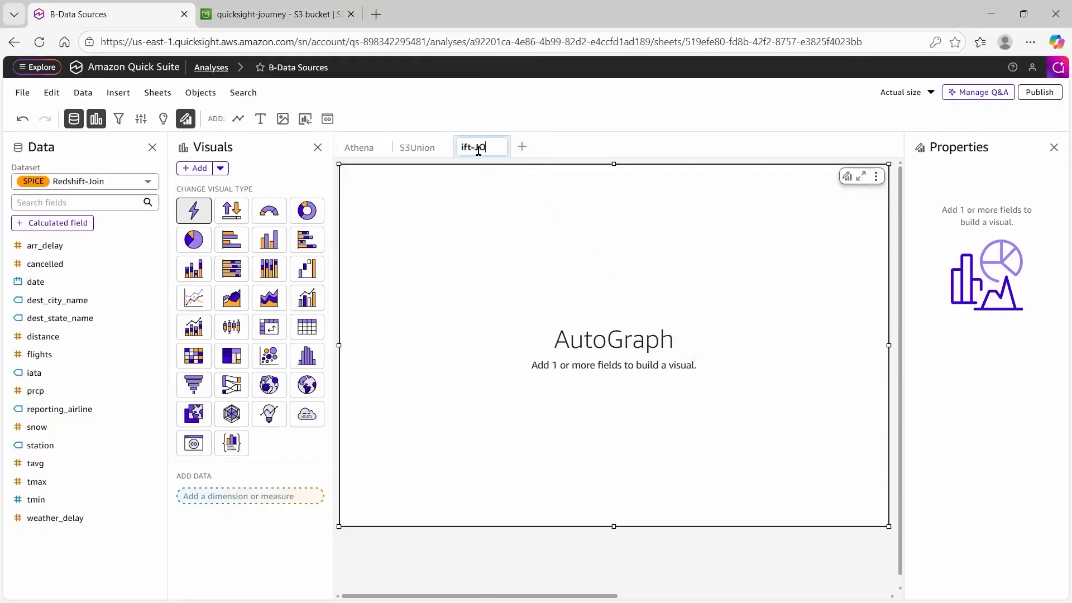
key("Return")
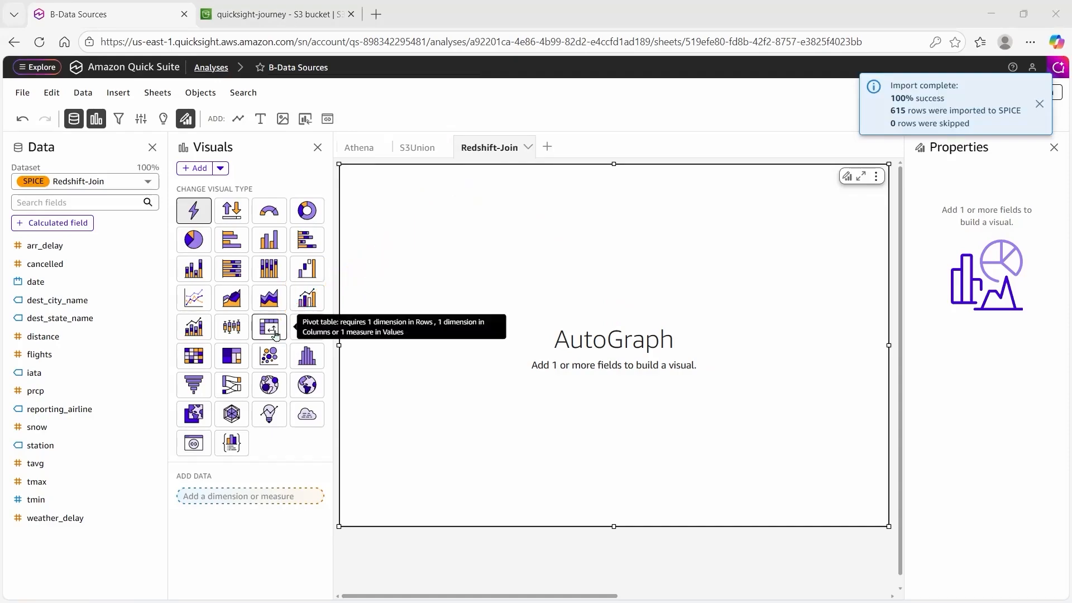
left_click(267, 327)
mouse_move(154, 509)
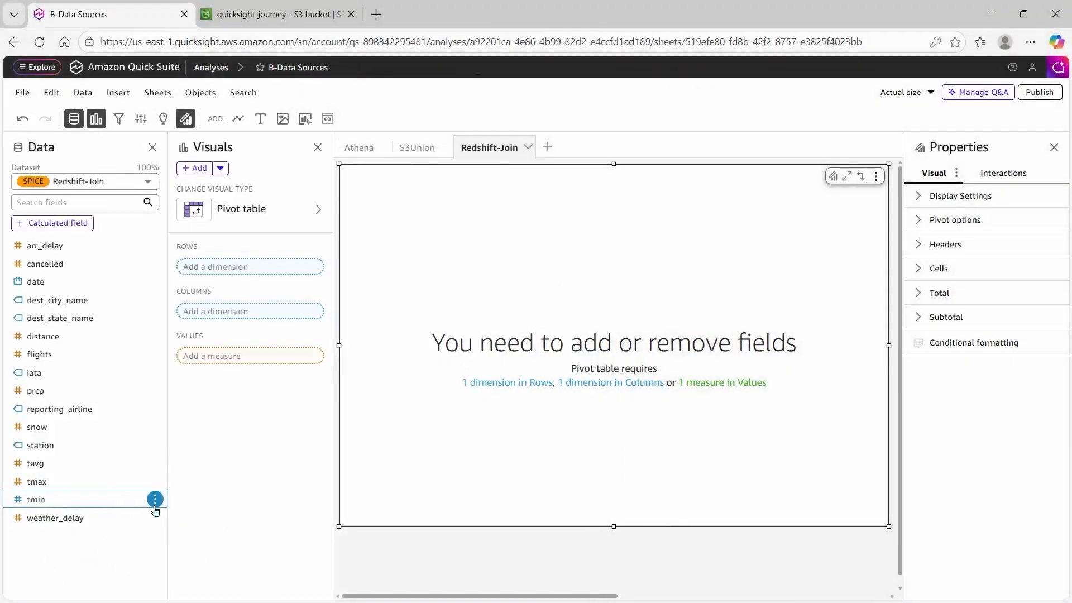
Make tmin a measure, then put date in the pivot Rows and iata in Columns.
left_click(154, 499)
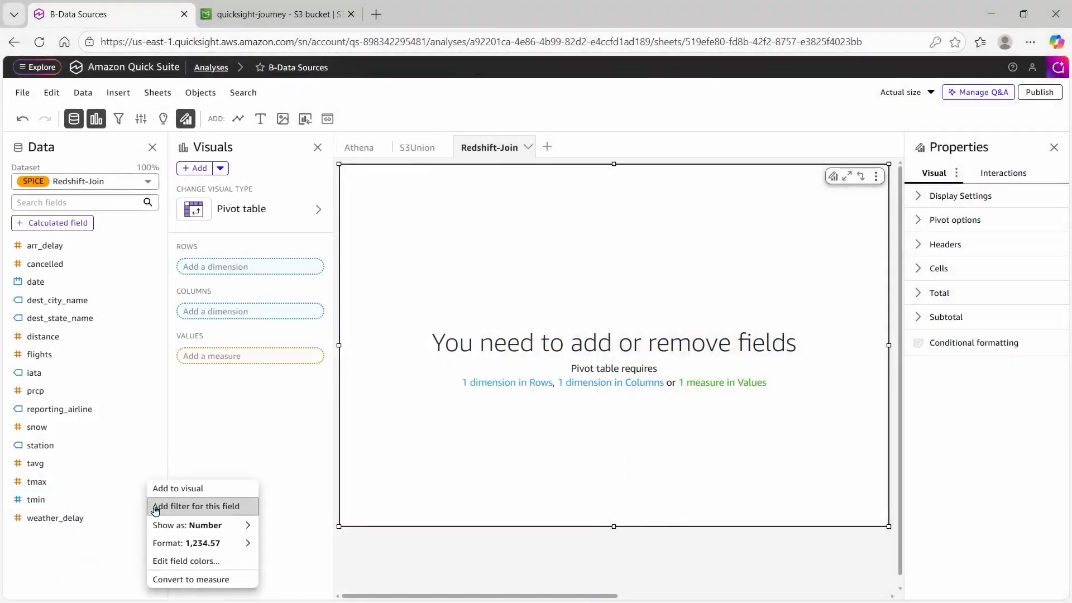
left_click(236, 581)
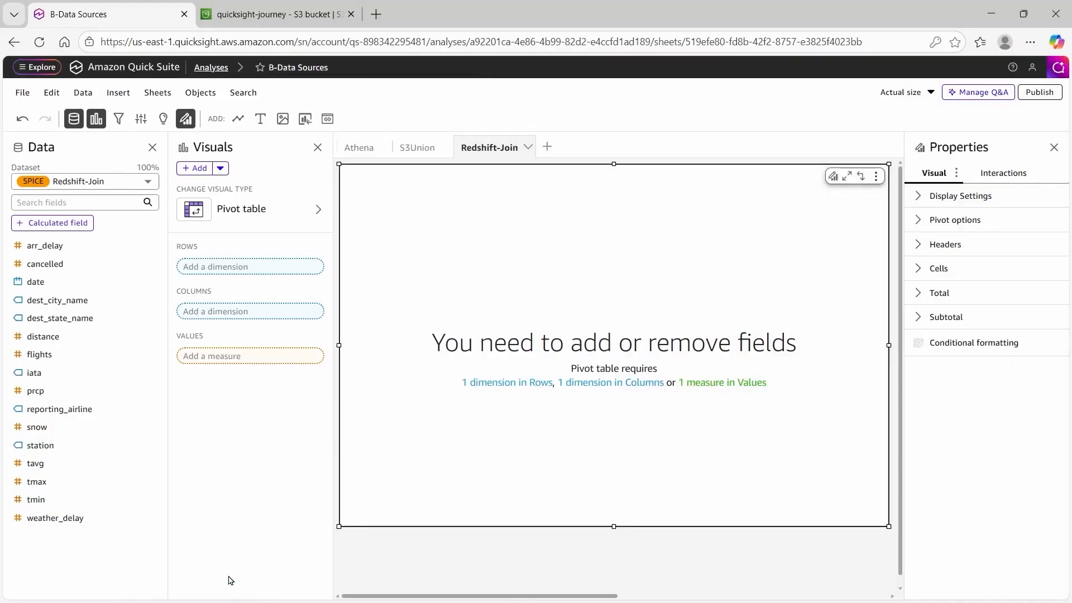
left_click_drag(45, 288, 238, 277)
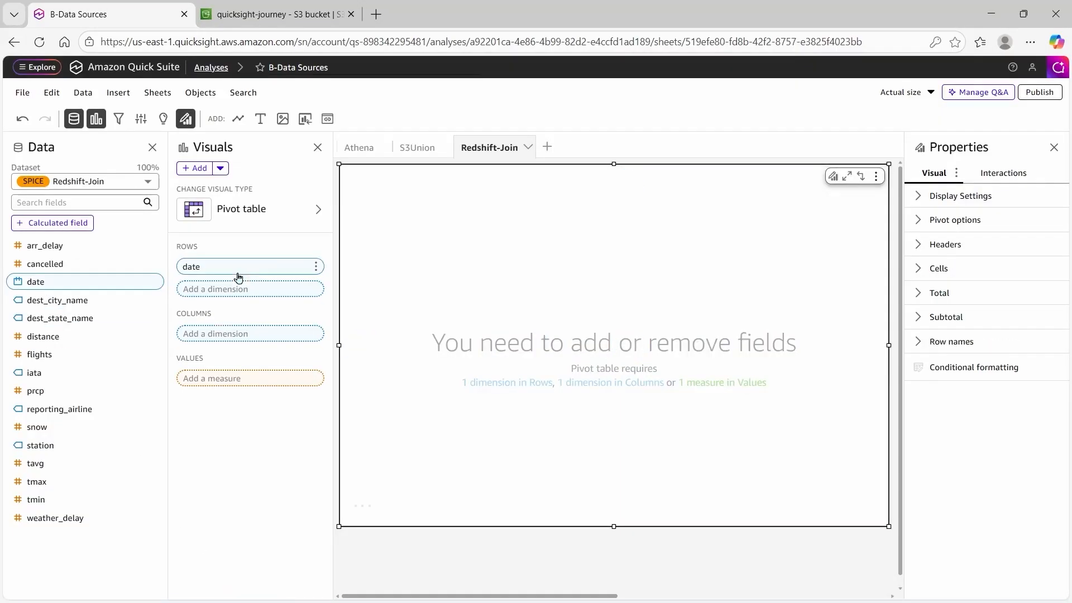
left_click_drag(82, 373, 223, 336)
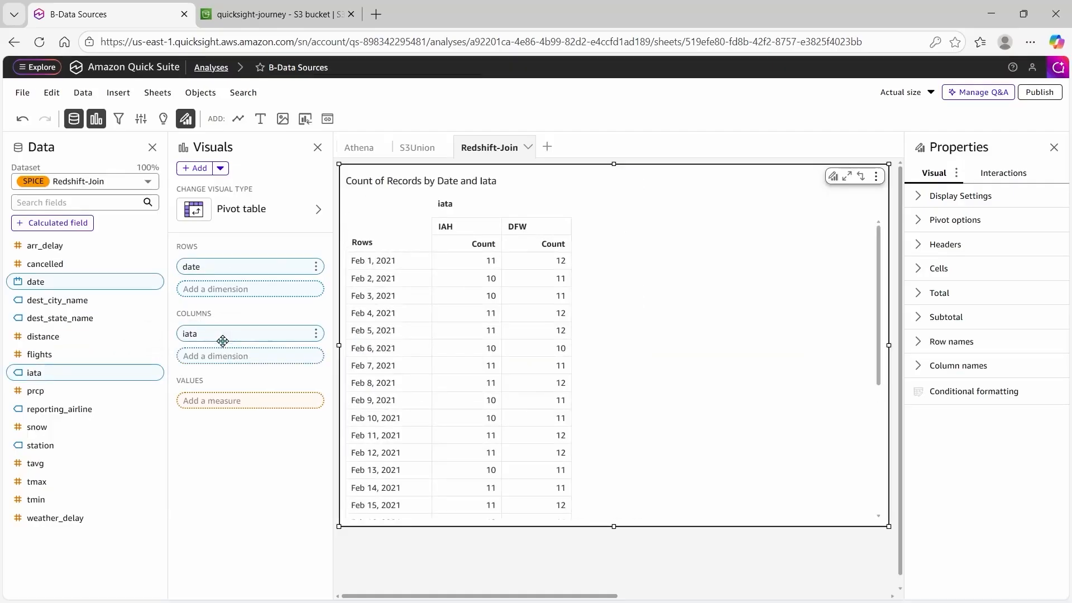
Add tmin and cancelled as pivot values and aggregate tmin by Min.
left_click_drag(92, 499, 243, 413)
left_click_drag(95, 267, 263, 426)
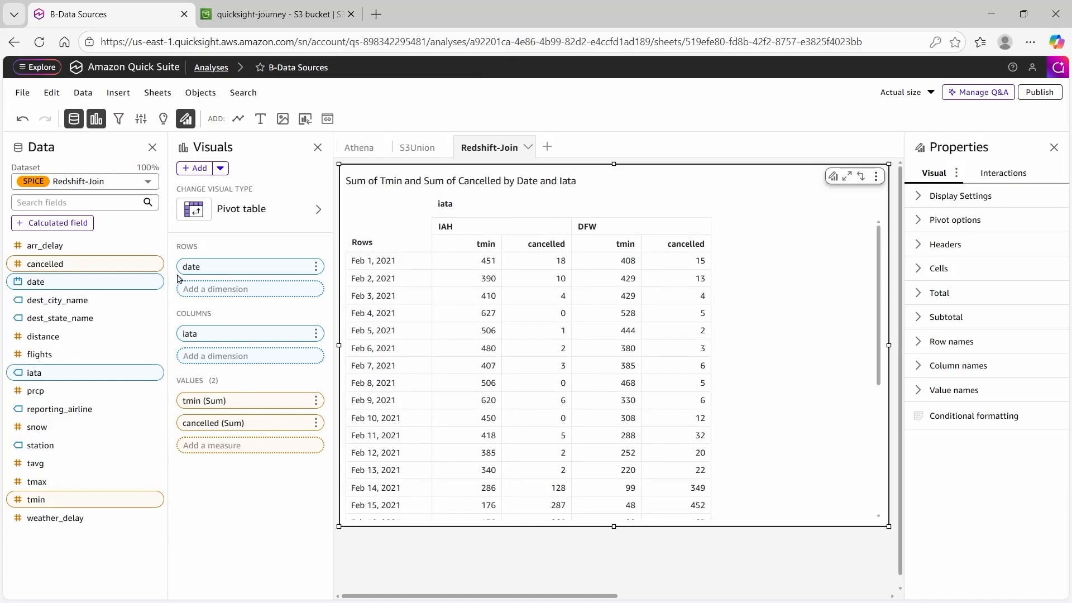
mouse_move(166, 229)
left_mouse_down()
mouse_move(284, 433)
mouse_move(329, 472)
mouse_move(328, 432)
left_mouse_up()
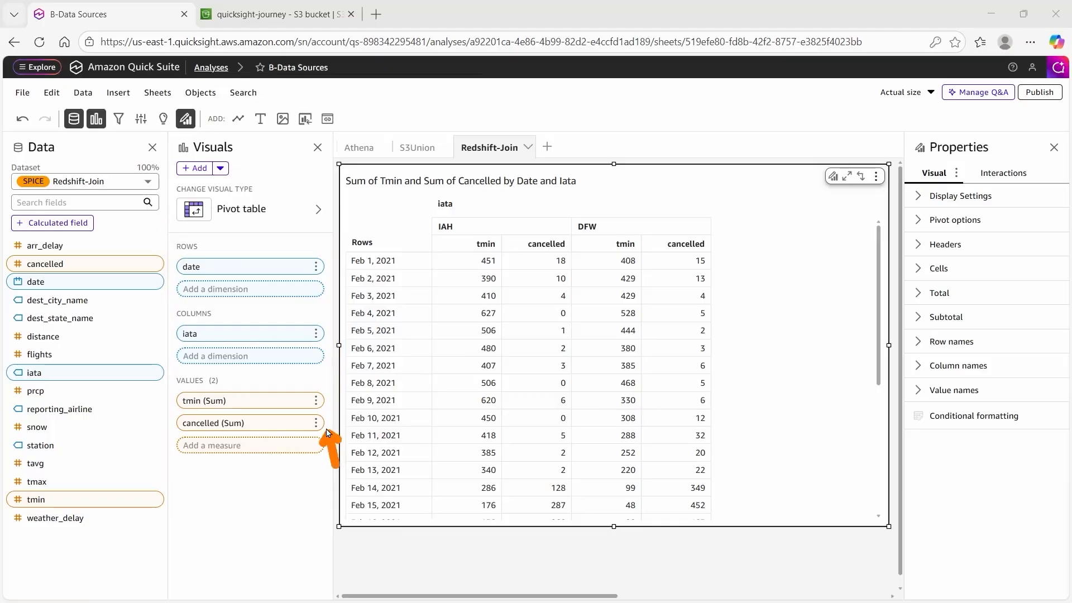
left_click(316, 401)
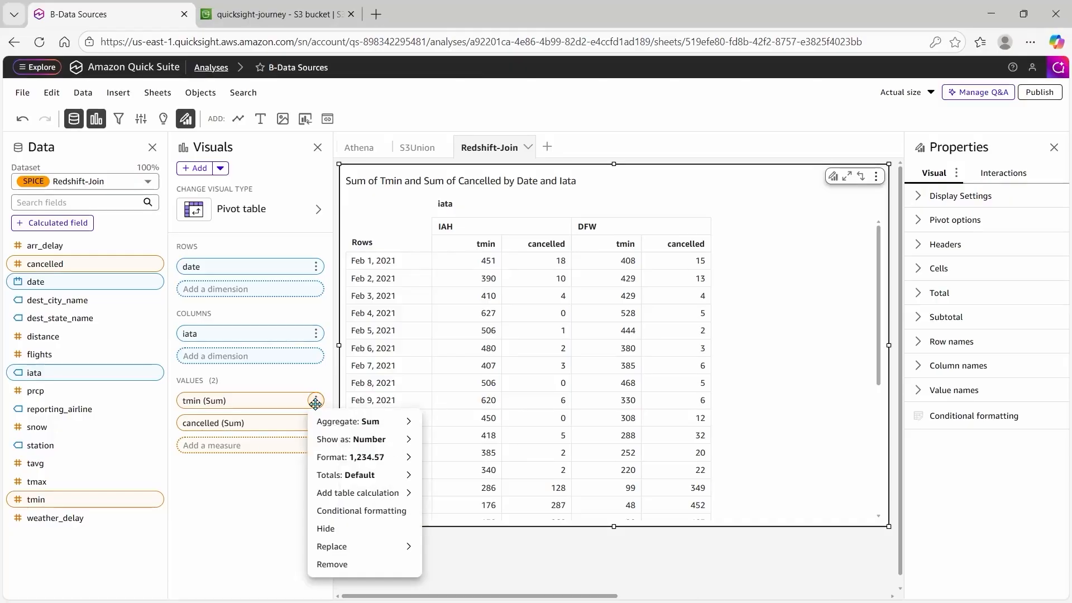
mouse_move(358, 421)
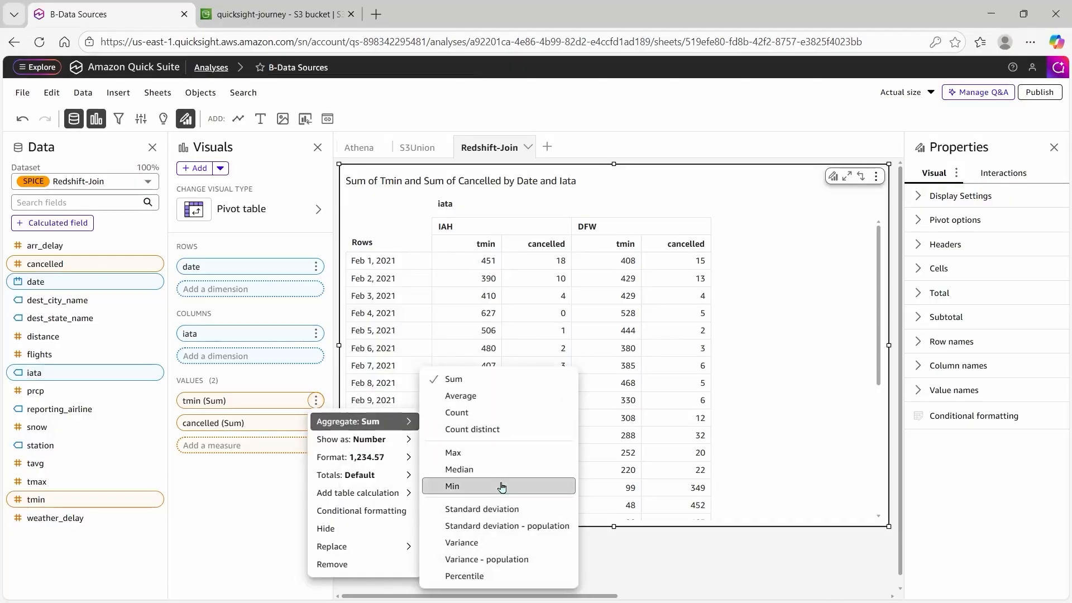
left_click(499, 483)
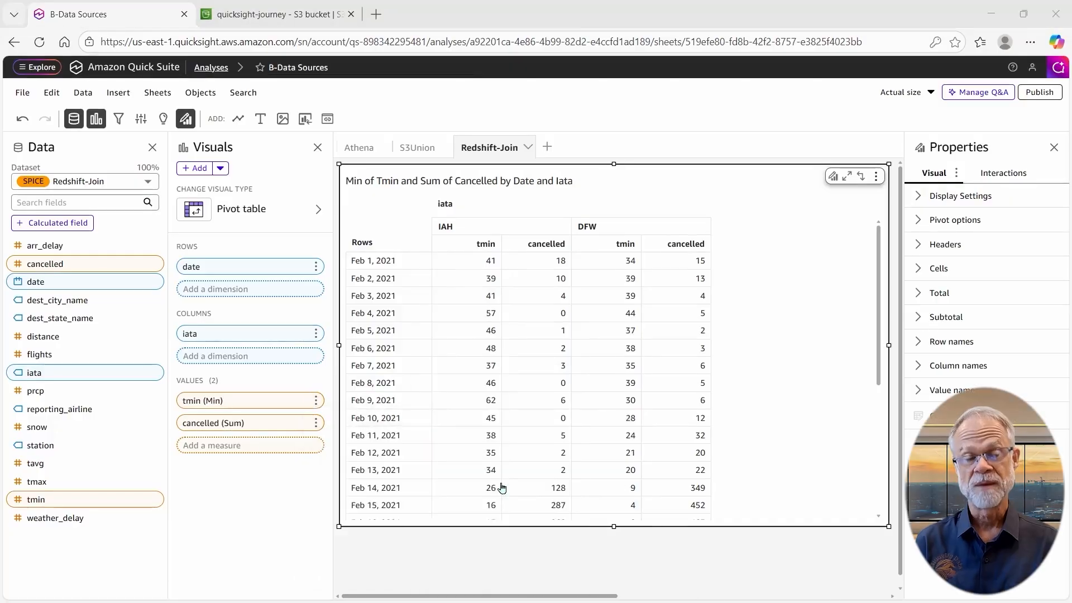